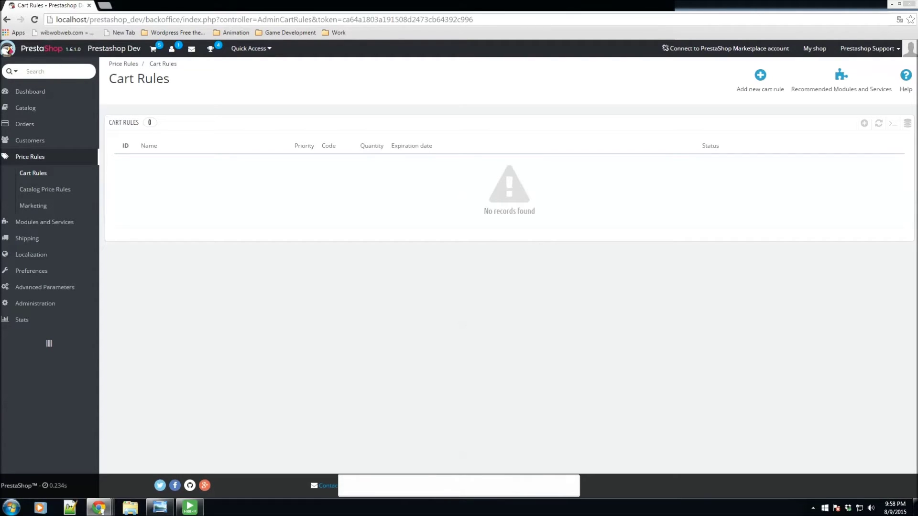
Step: Load the Cart Rules list from the Price Rules menu
left_click(39, 176)
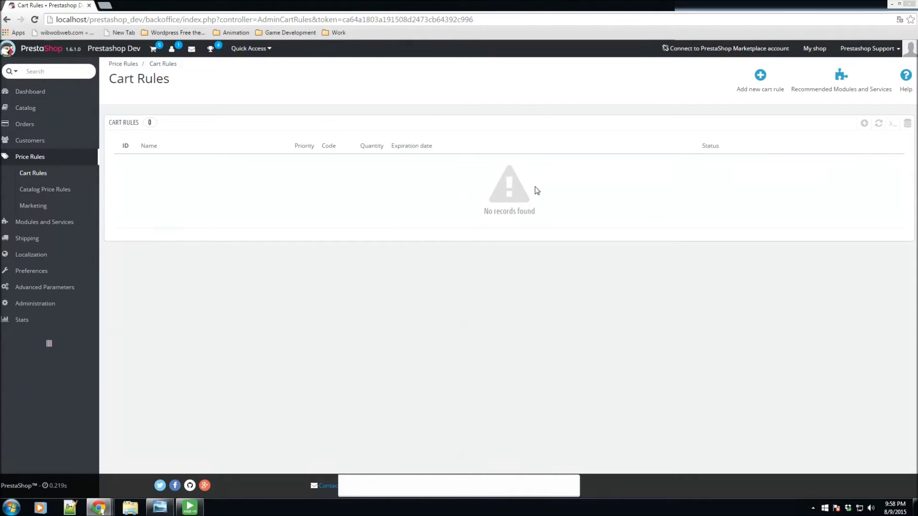
Step: Start a new cart rule named '10 percent discount for summer'
left_click(758, 79)
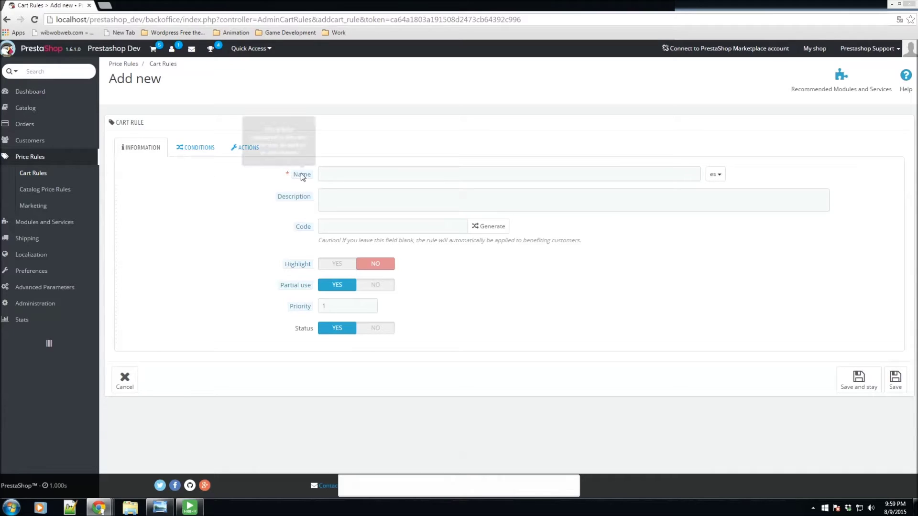
left_click(355, 171)
left_click(349, 175)
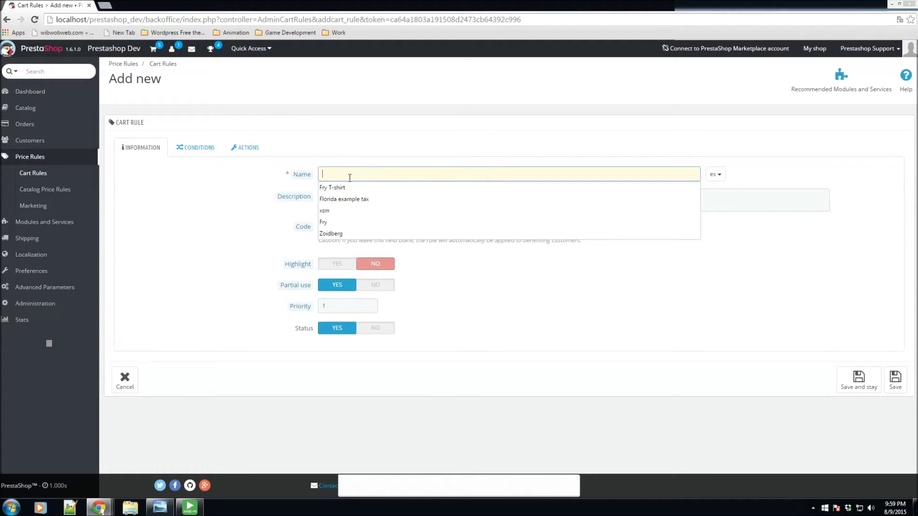
type("venta")
key("BackSpace")
key("BackSpace")
key("BackSpace")
key("BackSpace")
key("BackSpace")
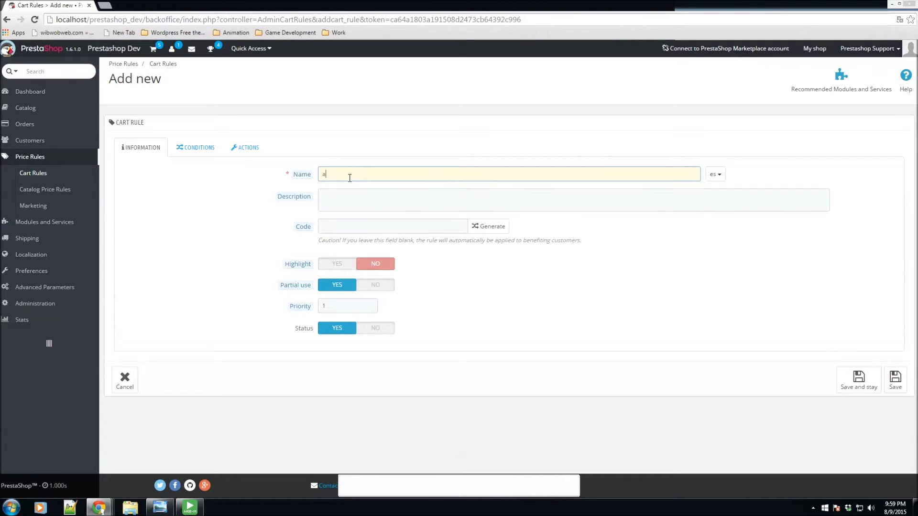
type("10 percent discount for summer")
Step: Add the description 'Summer discount' and generate a random voucher code
left_click(362, 205)
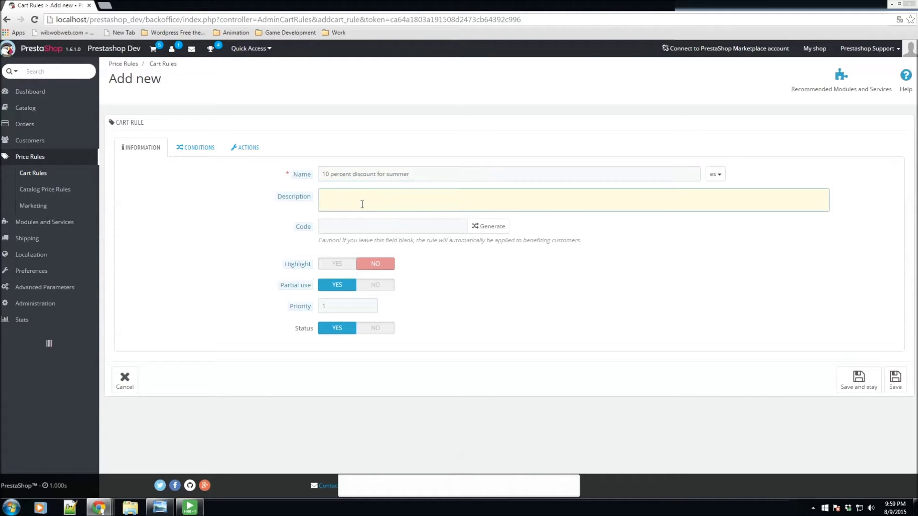
type("Summer discout")
left_click(481, 230)
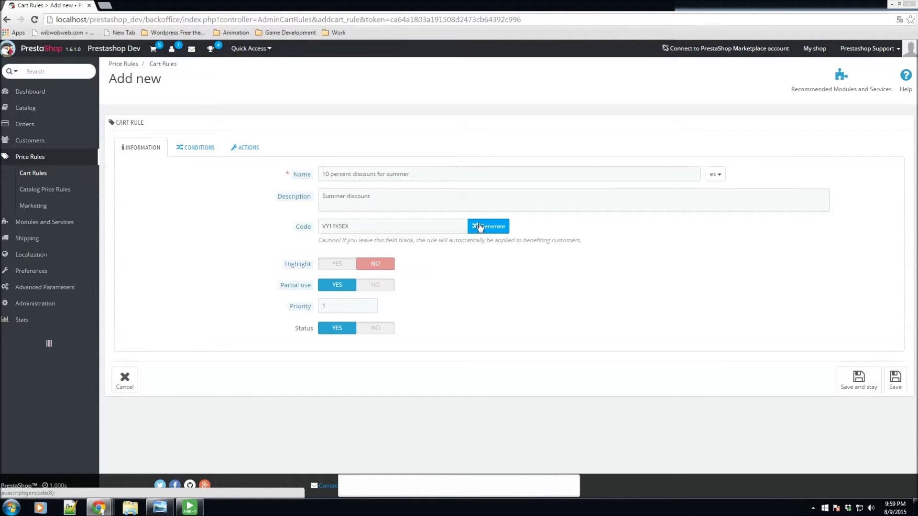
left_click(378, 226)
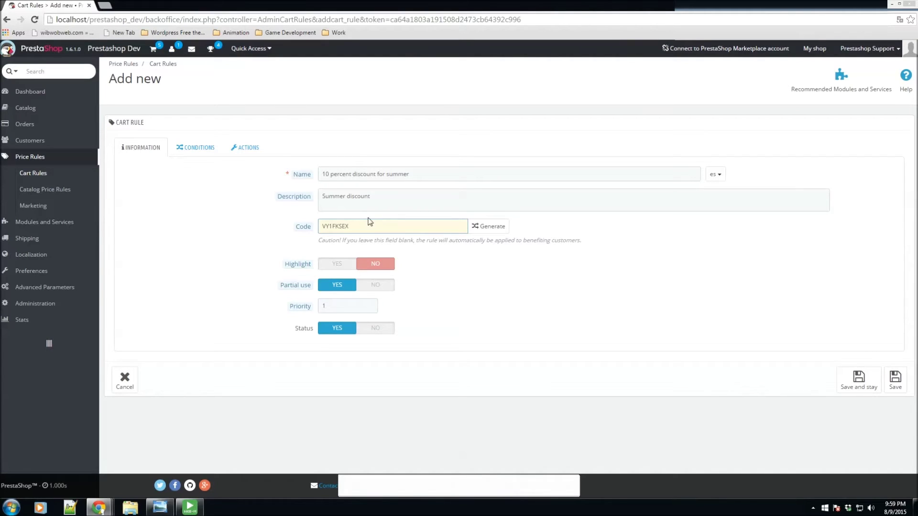
mouse_move(286, 269)
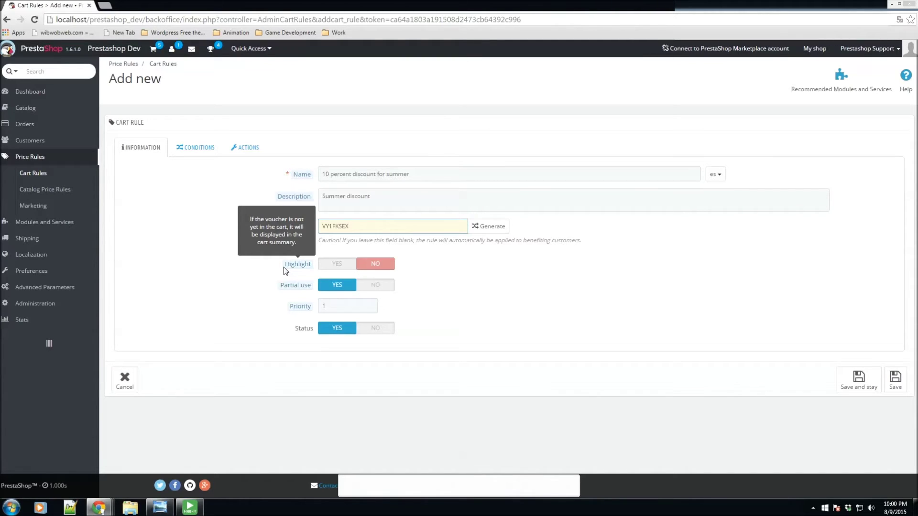
mouse_move(296, 293)
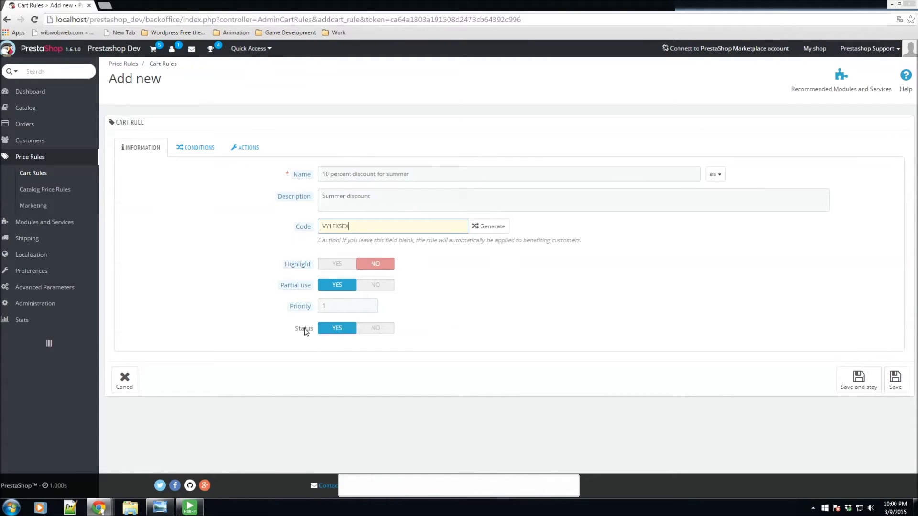
left_click(375, 329)
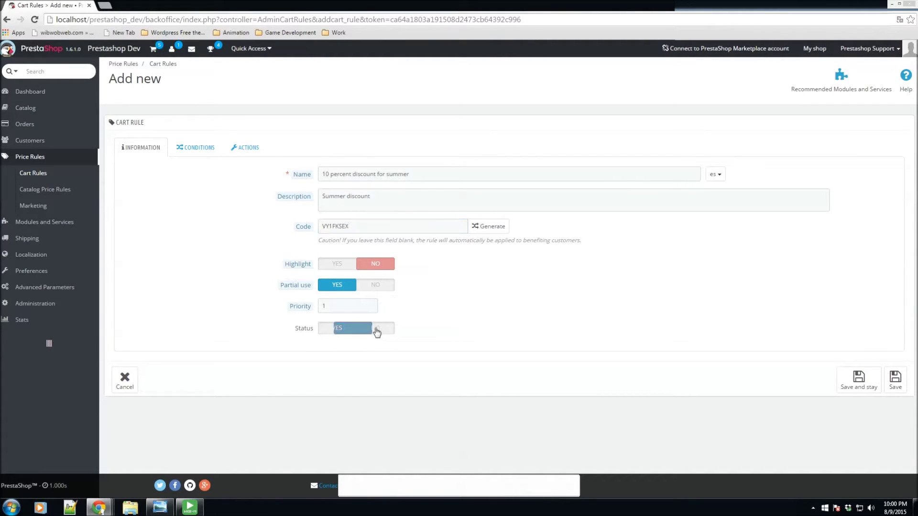
left_click(338, 330)
left_click(369, 329)
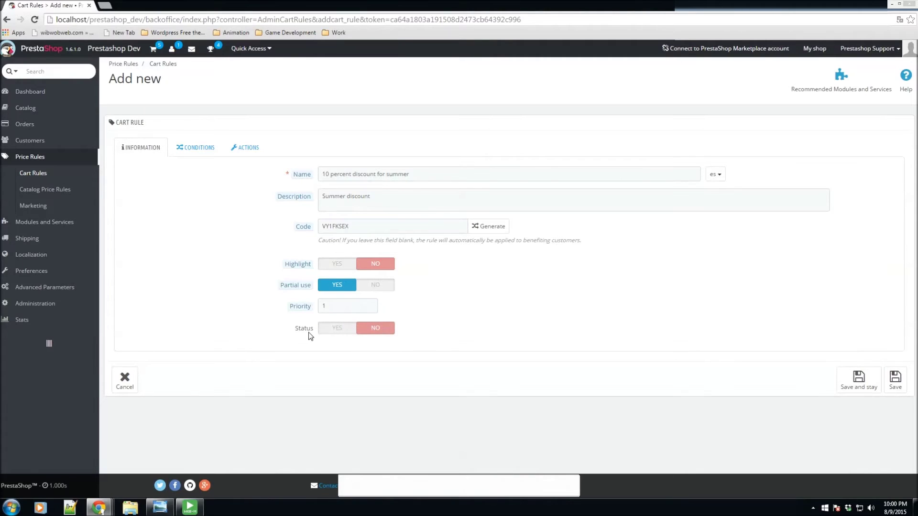
left_click(353, 330)
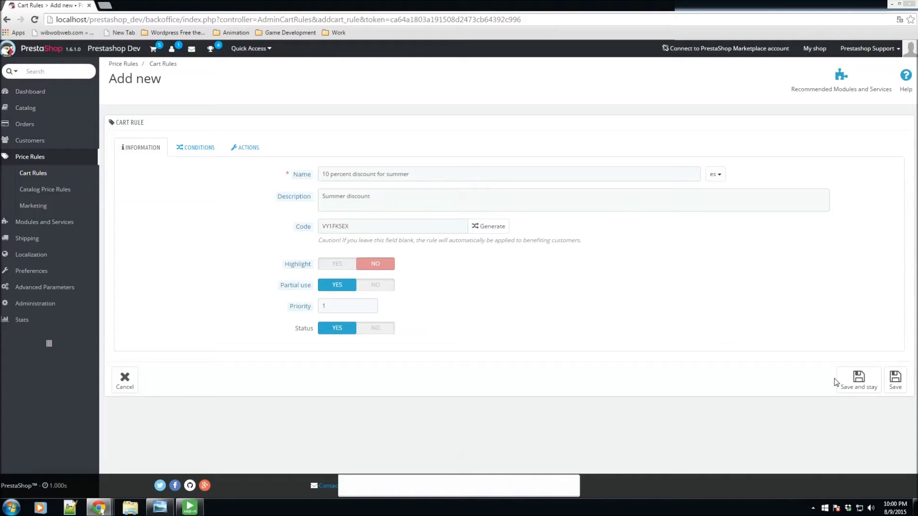
left_click(853, 383)
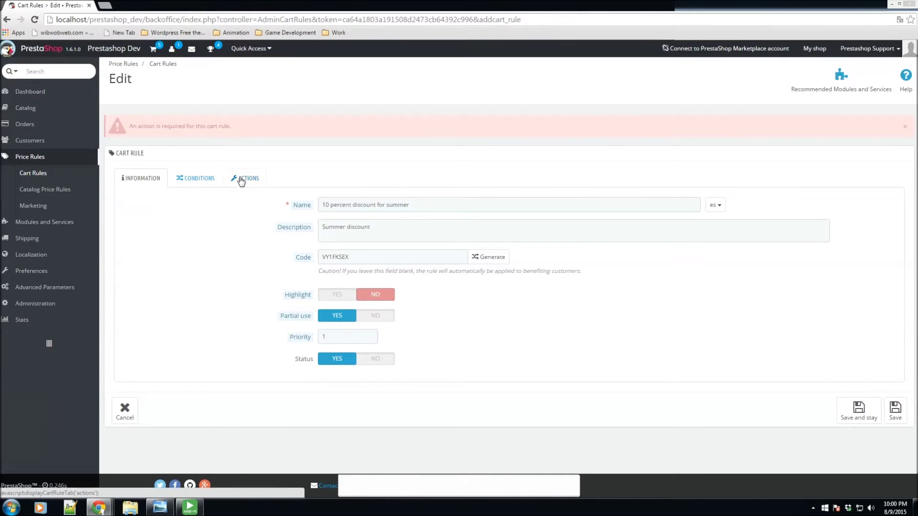
Step: On the Conditions tab, leave the single-customer limit empty and pick the validity start date
left_click(198, 185)
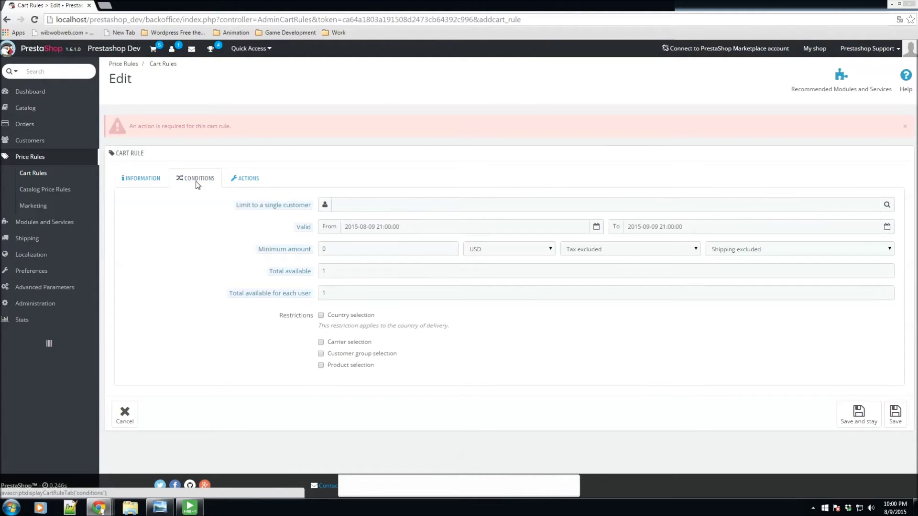
mouse_move(289, 209)
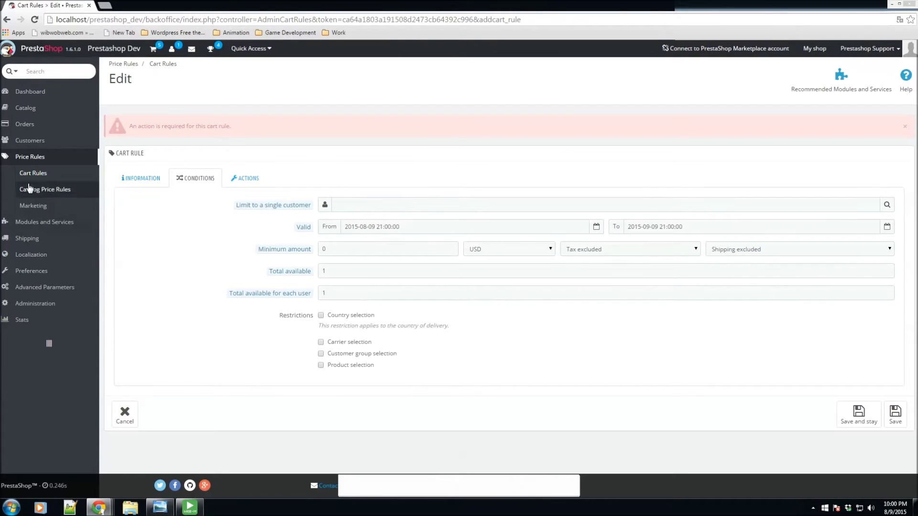
left_click(372, 208)
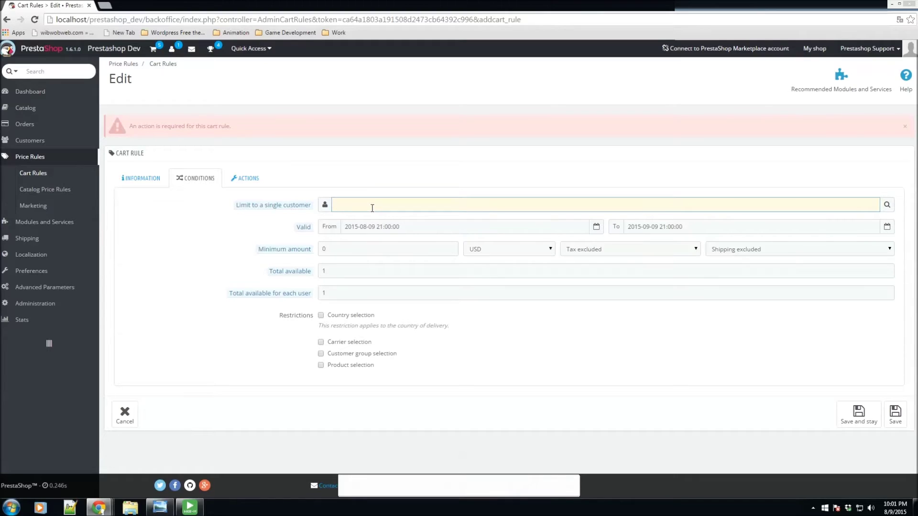
type("suppo")
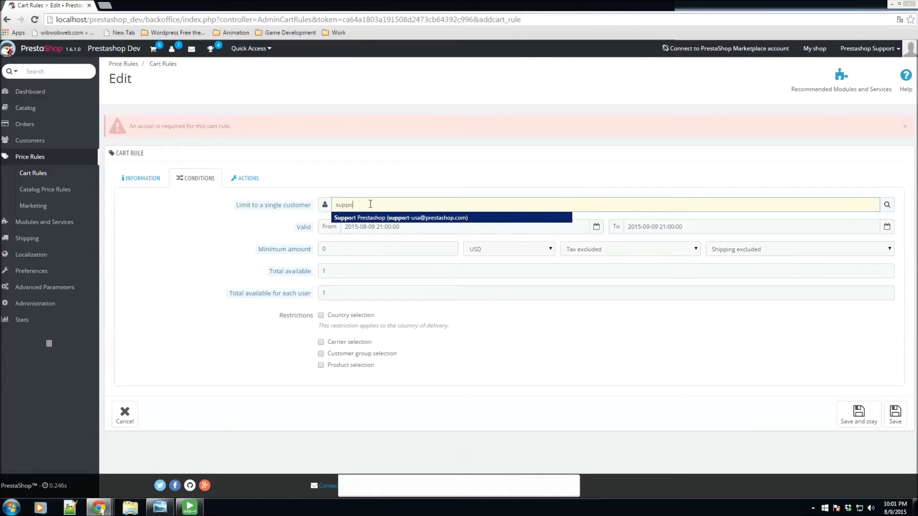
left_click_drag(371, 204, 306, 207)
key("BackSpace")
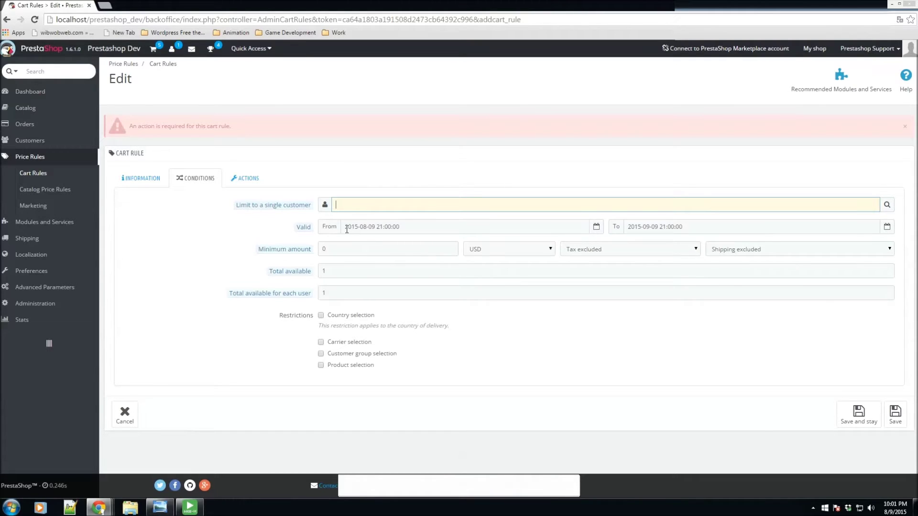
left_click(401, 227)
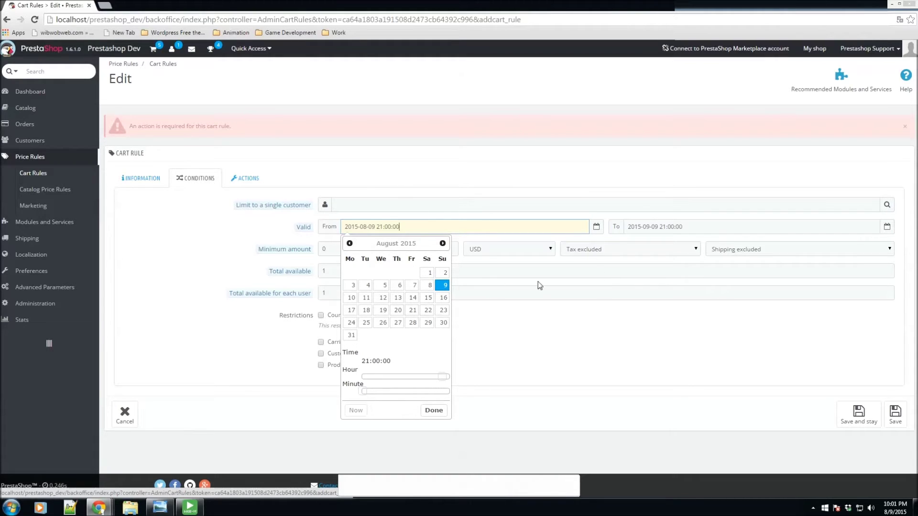
Step: Keep the validity dates and tax setting, and include shipping in the minimum amount
left_click(589, 249)
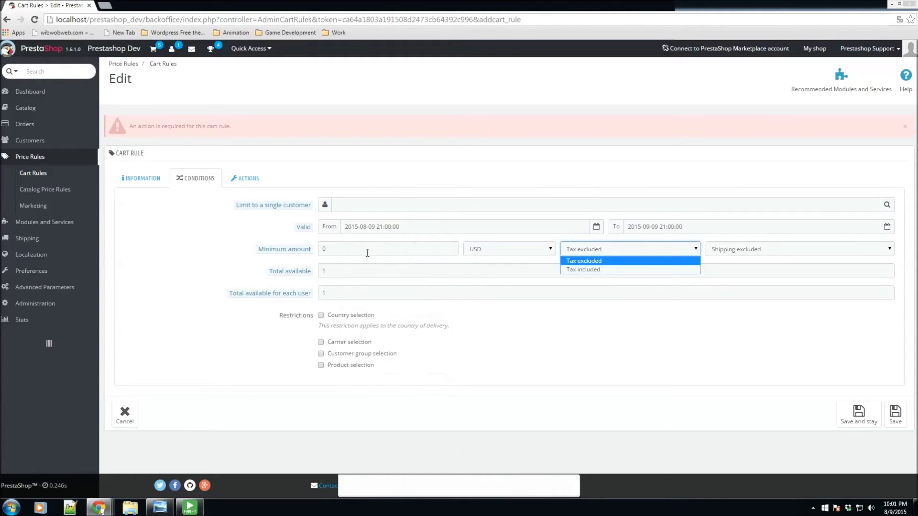
left_click(376, 228)
left_click(198, 267)
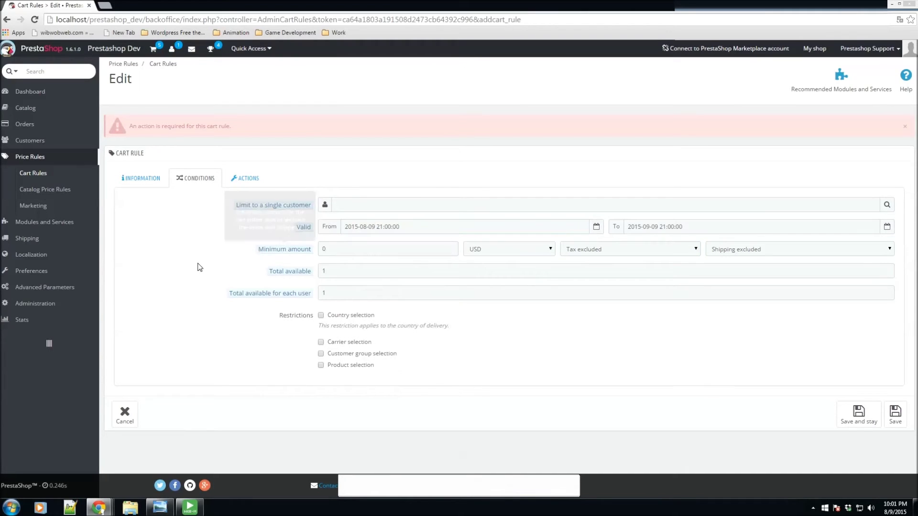
left_click(343, 250)
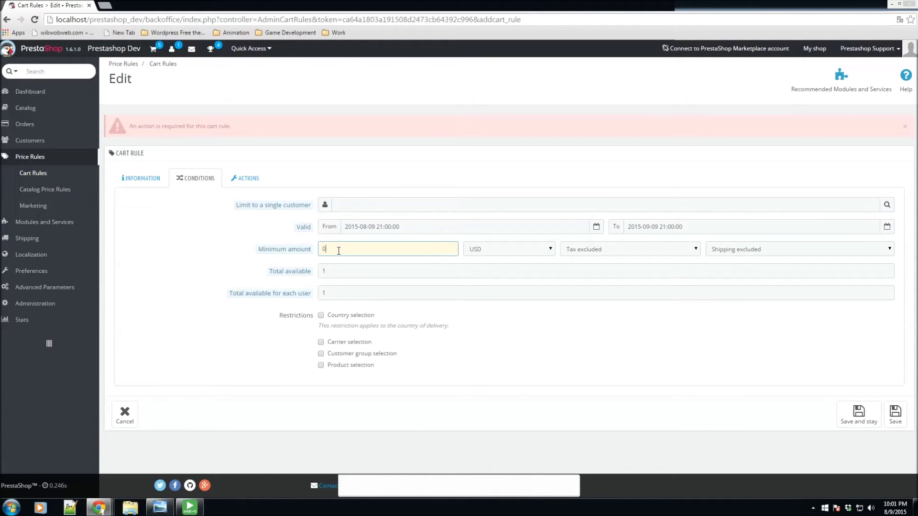
mouse_move(305, 254)
left_click(752, 254)
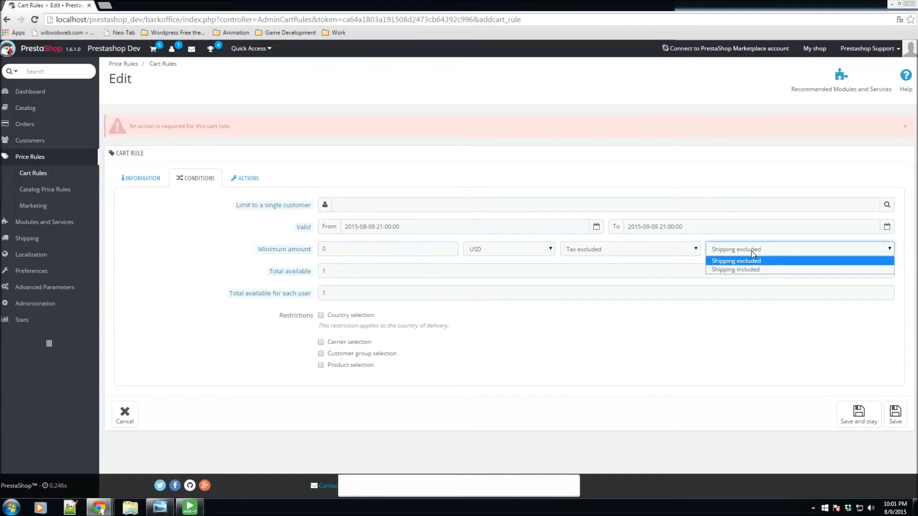
left_click(750, 269)
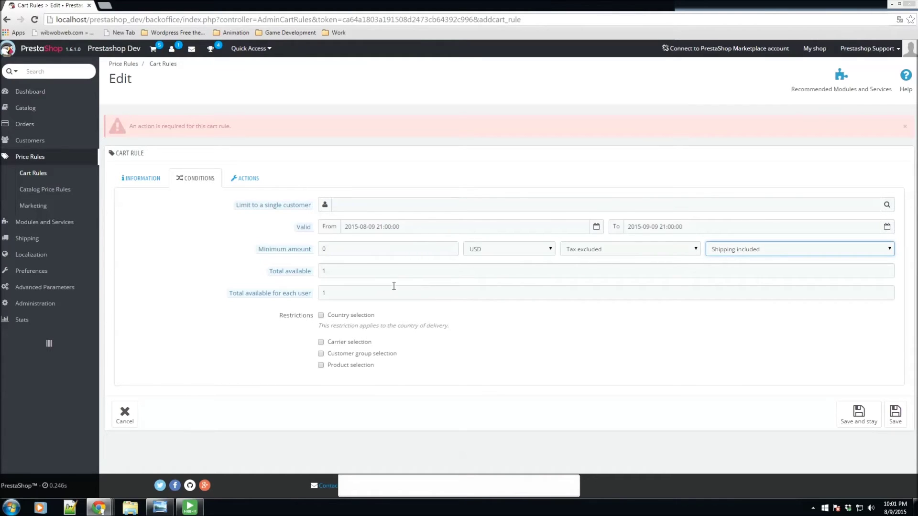
Step: Set Total available to 100 with 1 per user, and enable the country restriction
mouse_move(309, 279)
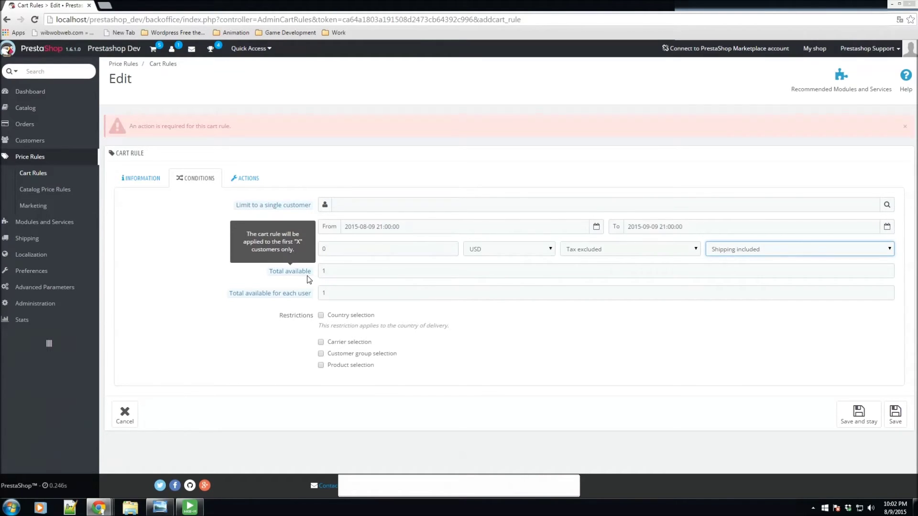
double_click(342, 270)
type("100")
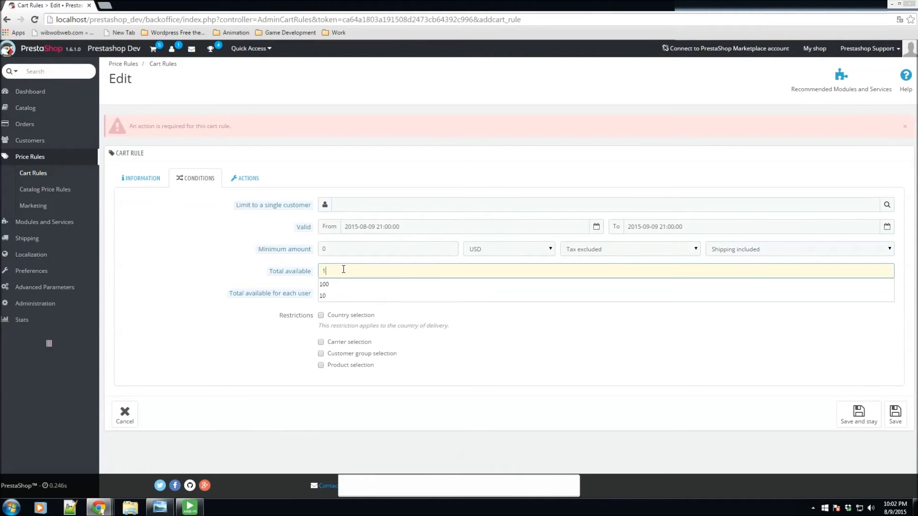
left_click(254, 288)
mouse_move(261, 299)
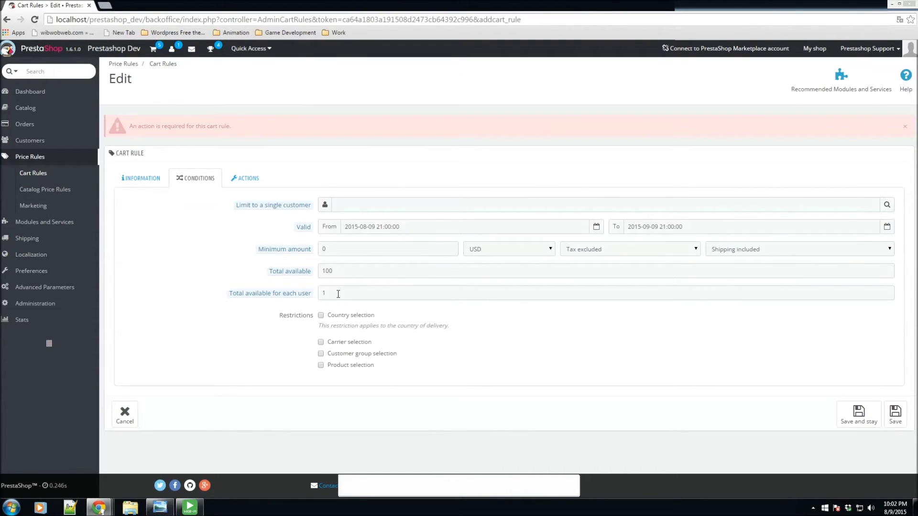
left_click(320, 316)
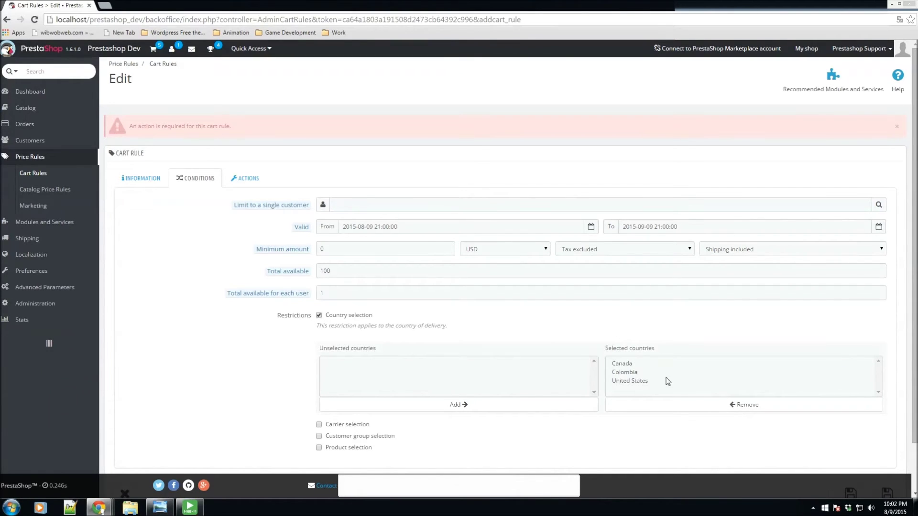
left_click(319, 315)
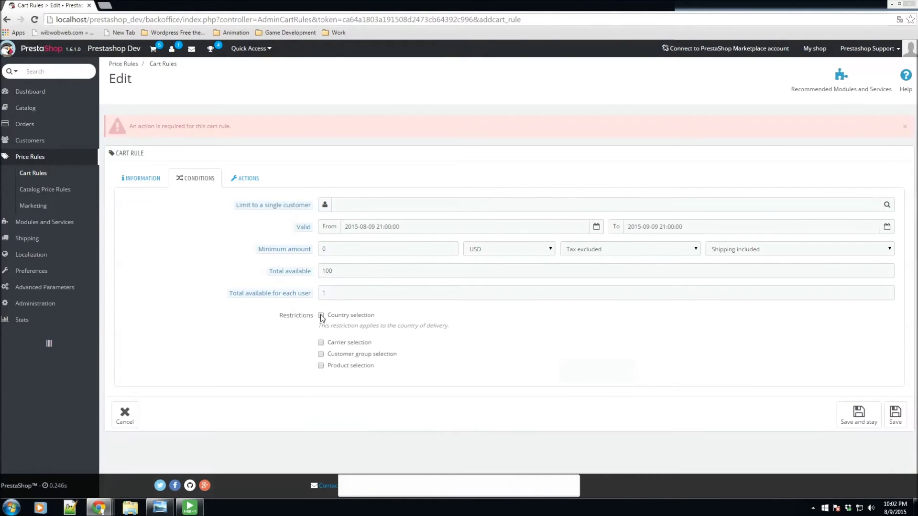
left_click(320, 343)
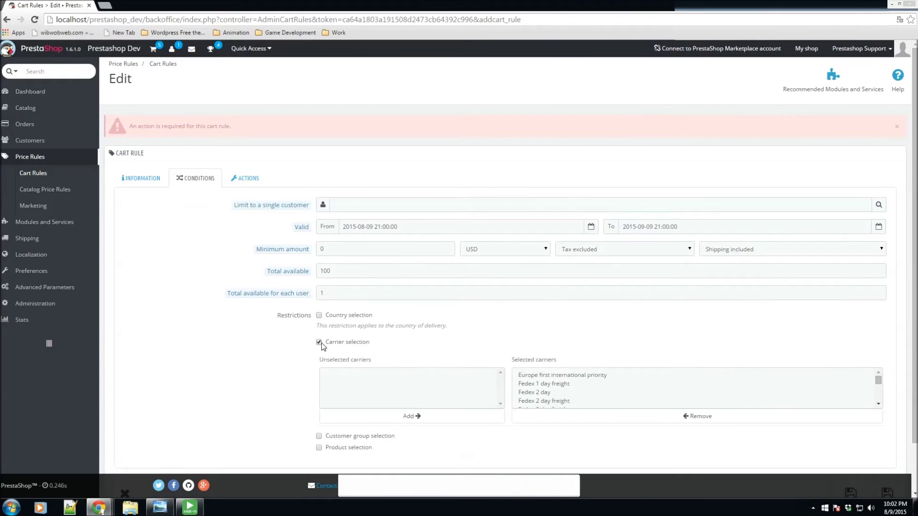
left_click(321, 343)
left_click(320, 353)
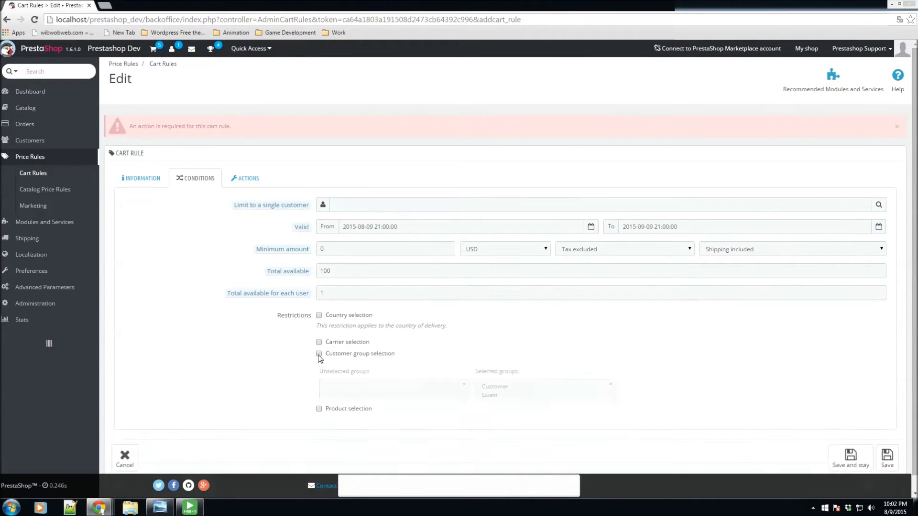
left_click(320, 354)
left_click(321, 365)
left_click(321, 366)
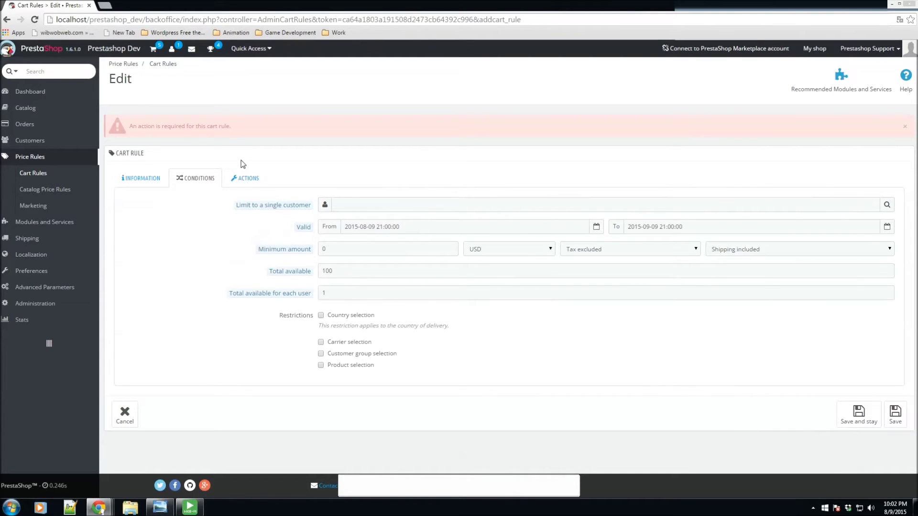
Step: On the Actions tab, keep Free shipping at NO and try the discount type options
left_click(243, 181)
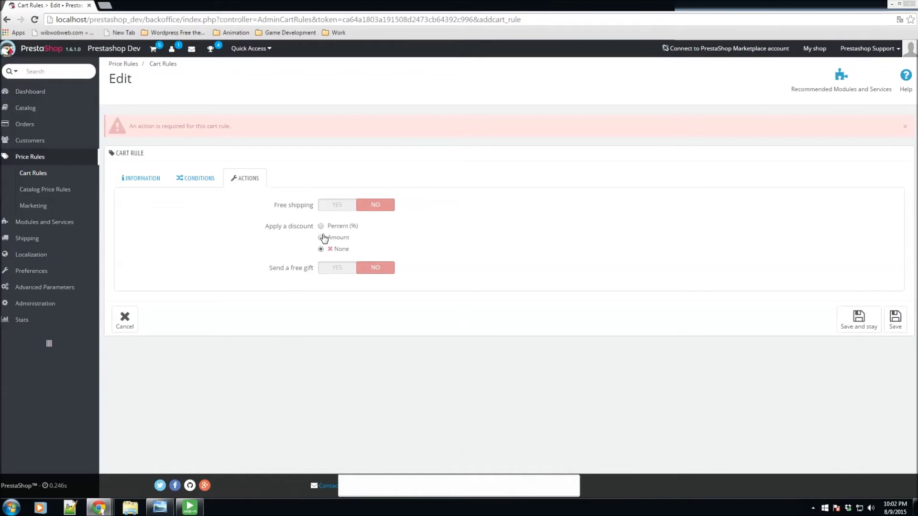
left_click(331, 211)
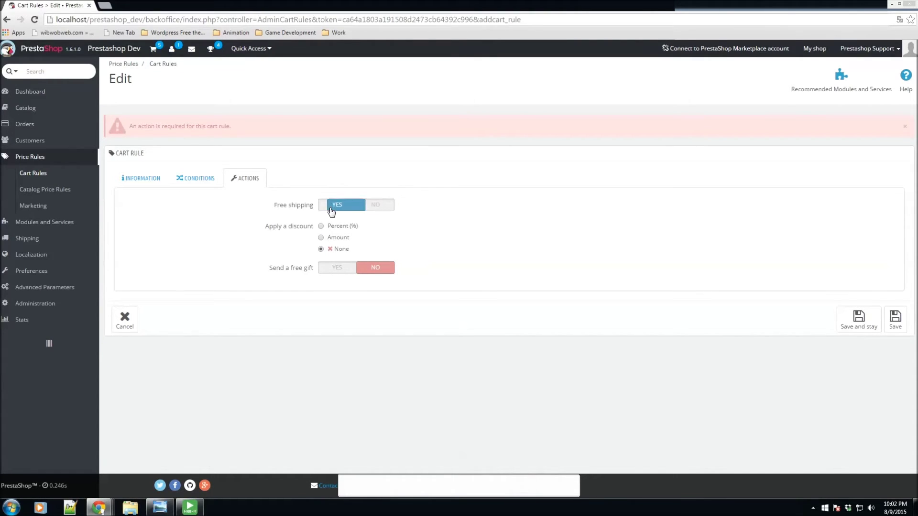
left_click(368, 211)
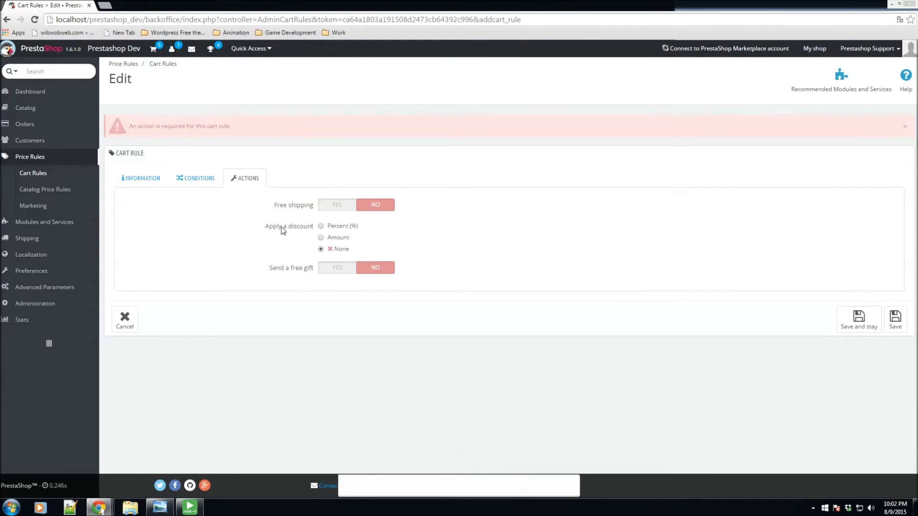
left_click(321, 226)
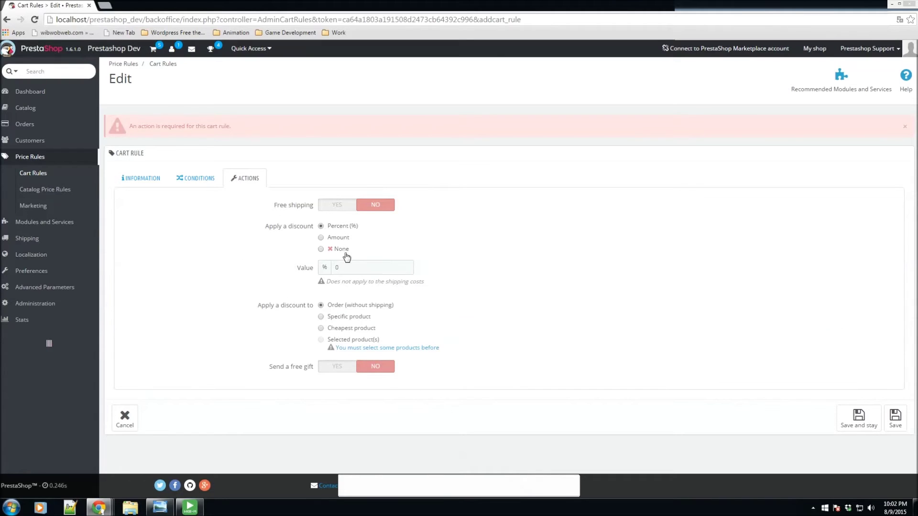
left_click(321, 238)
left_click(321, 227)
left_click(321, 238)
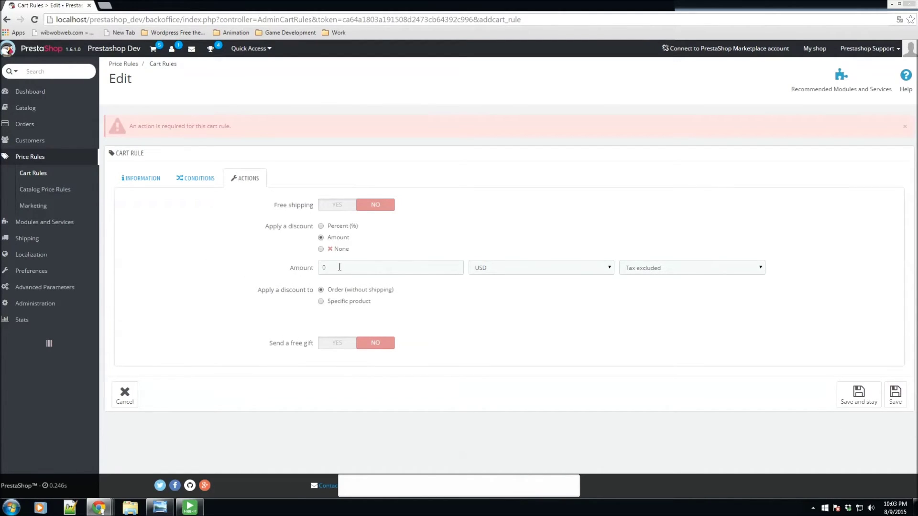
Step: Apply a 10 percent discount to the order and save the cart rule
double_click(362, 270)
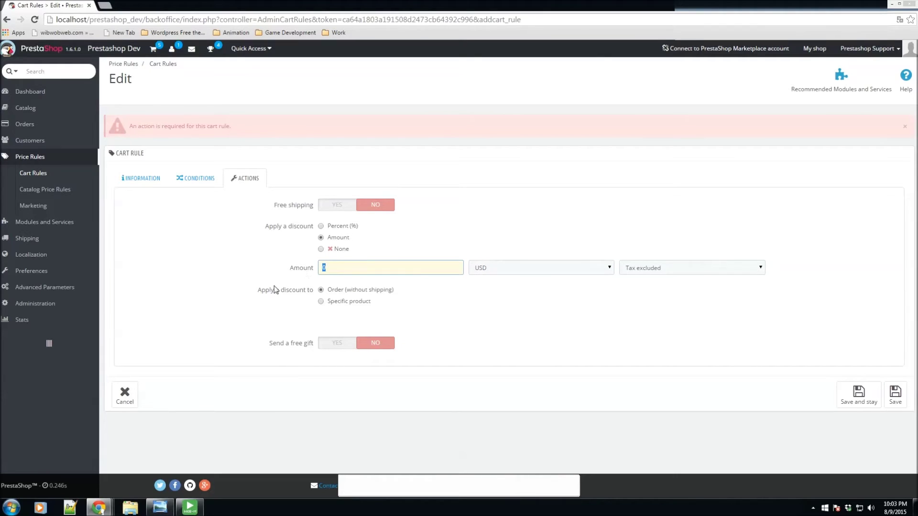
left_click(355, 268)
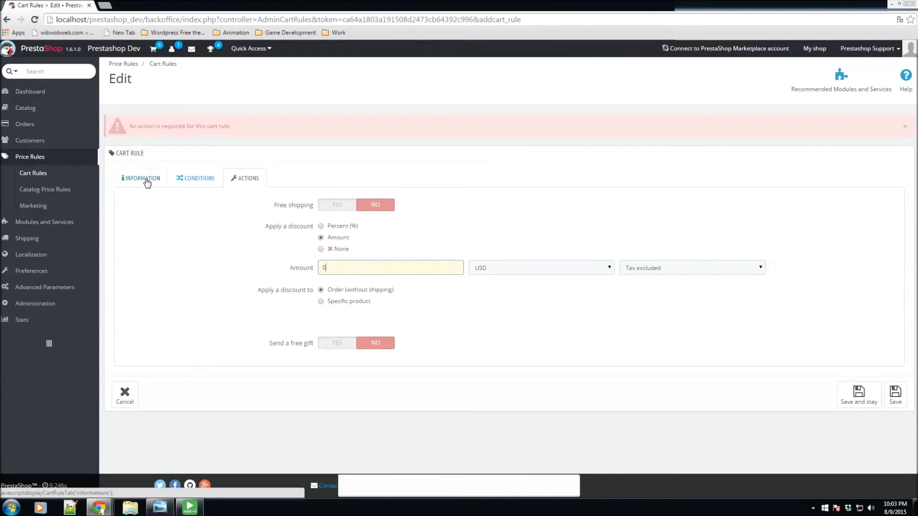
left_click(321, 226)
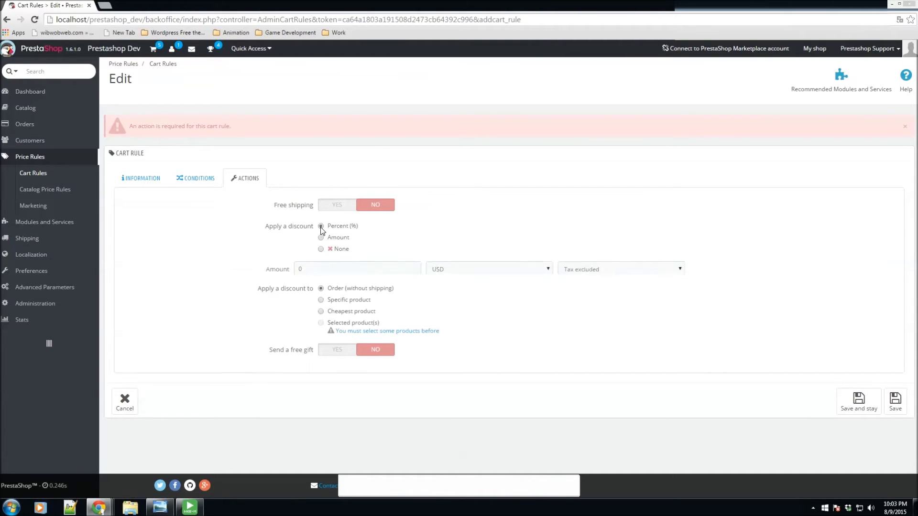
left_click(326, 266)
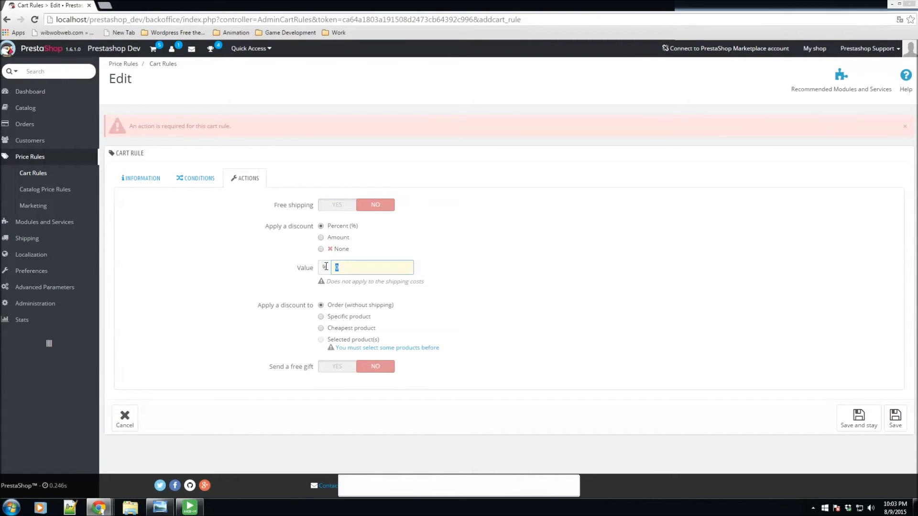
type("10")
left_click(845, 427)
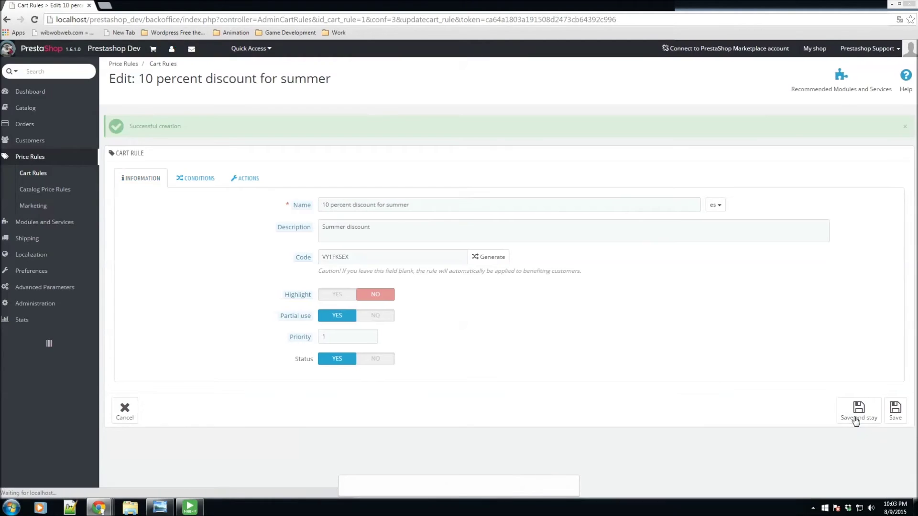
Step: Check the saved rule in the Cart Rules list, then go to Catalog Price Rules
left_click(26, 174)
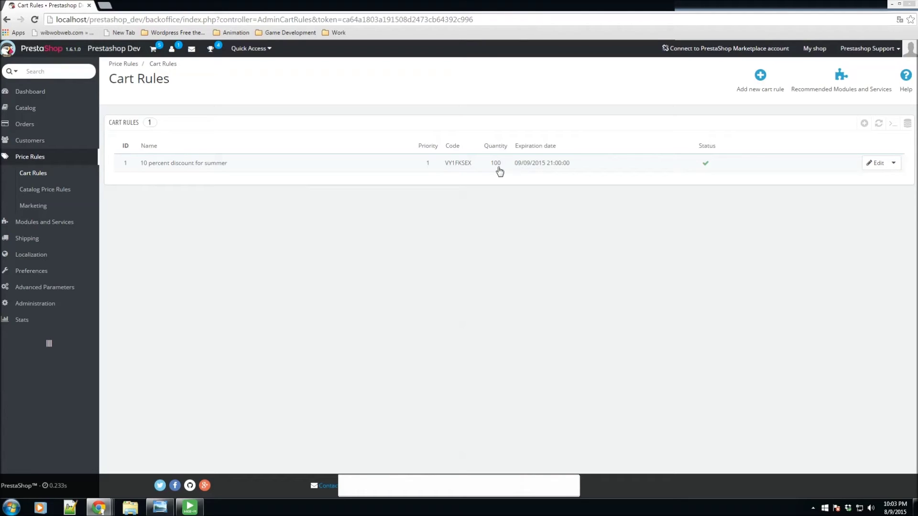
left_click(38, 191)
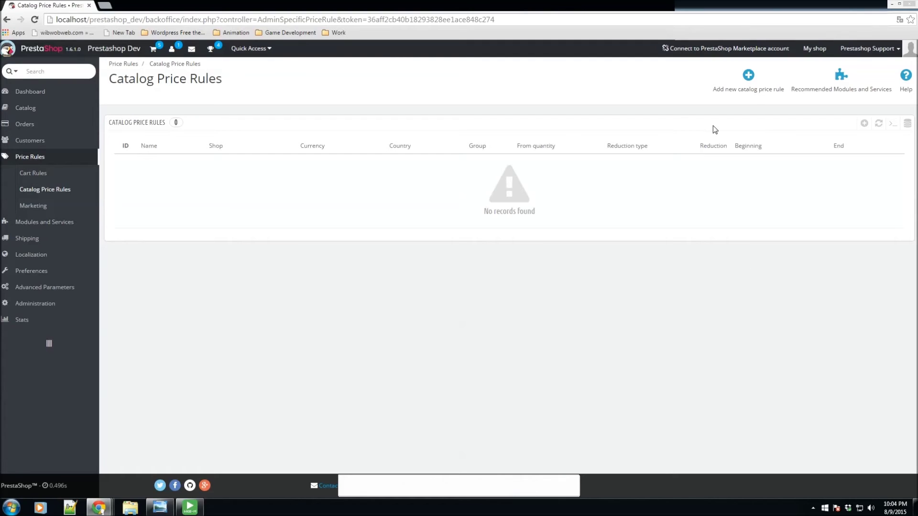
Step: Start a new catalog price rule from the Catalog Price Rules page
left_click(752, 80)
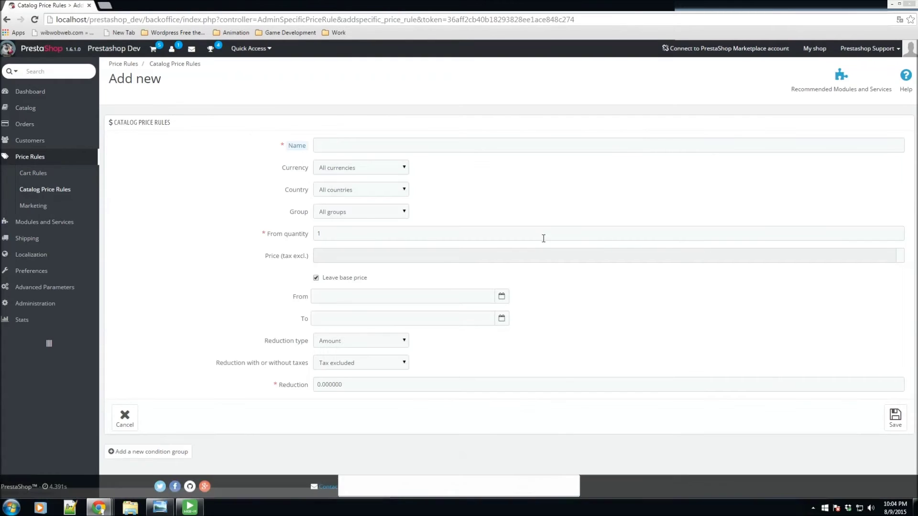
left_click(354, 140)
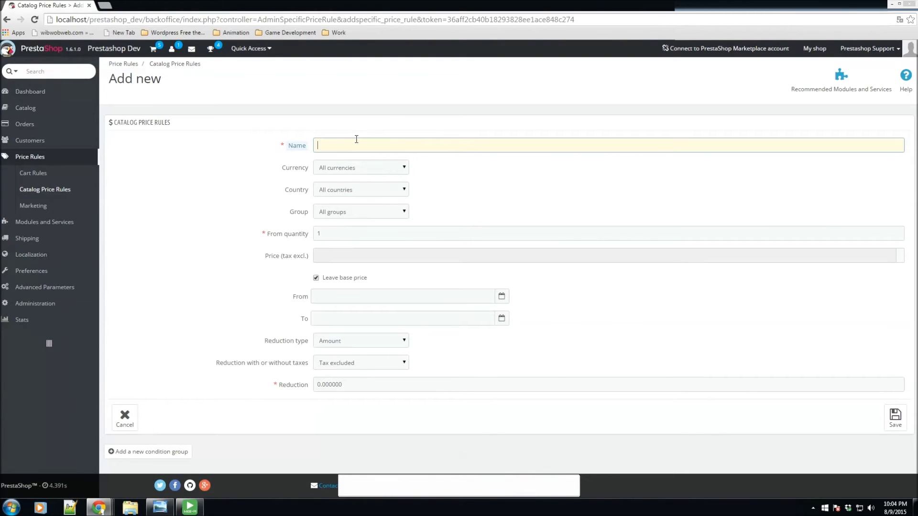
left_click(359, 147)
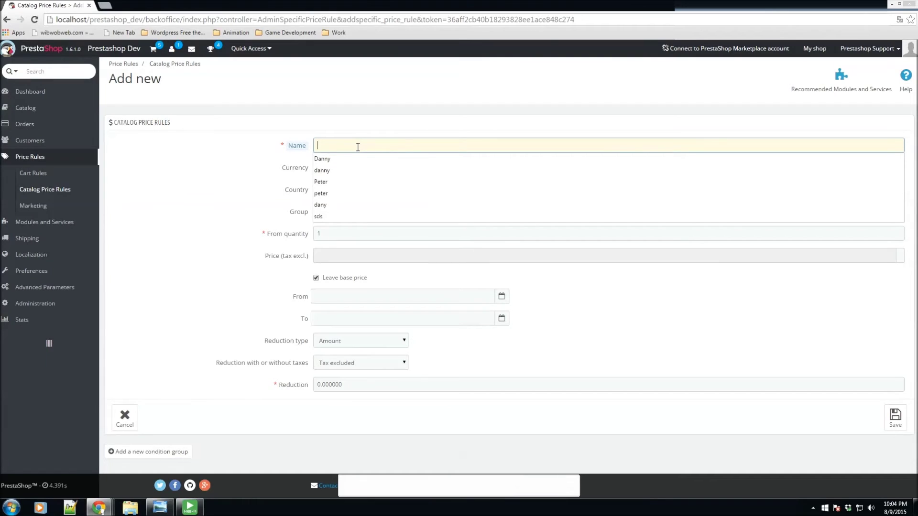
left_click(358, 147)
type("Electronics ")
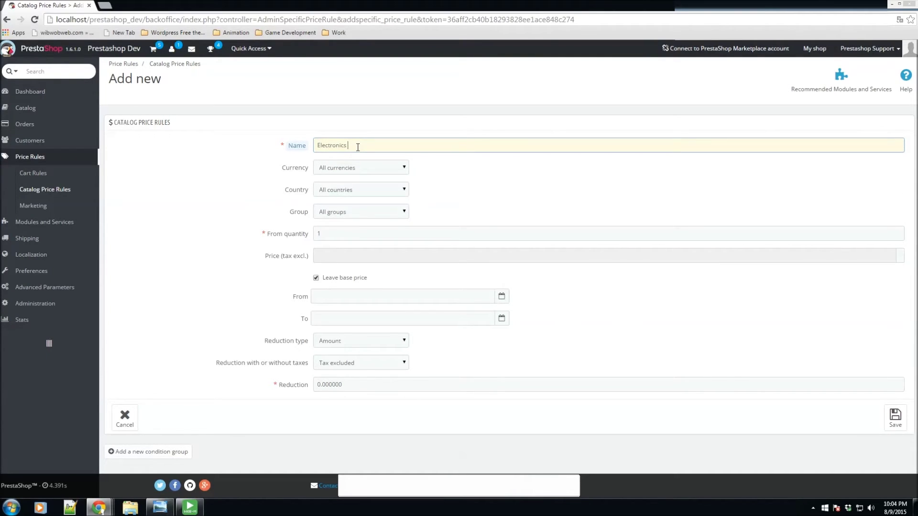
type("20% discount")
left_click(353, 171)
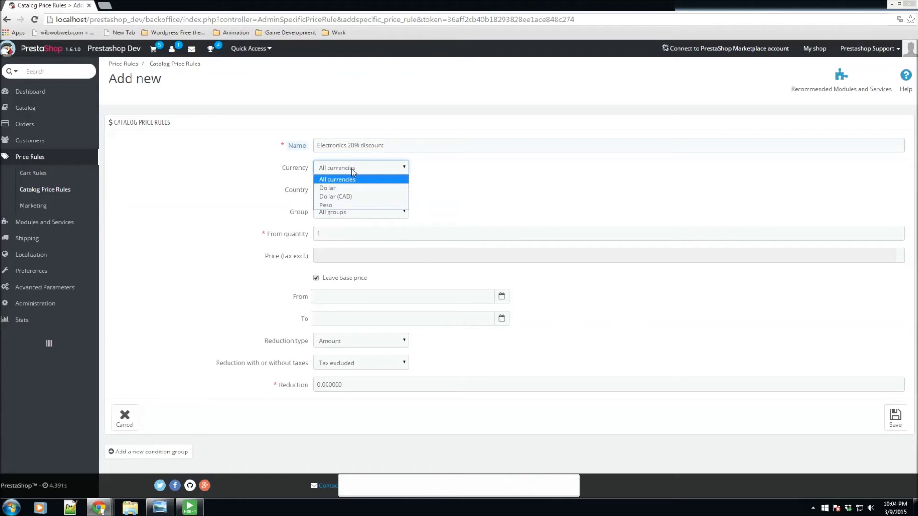
left_click(353, 171)
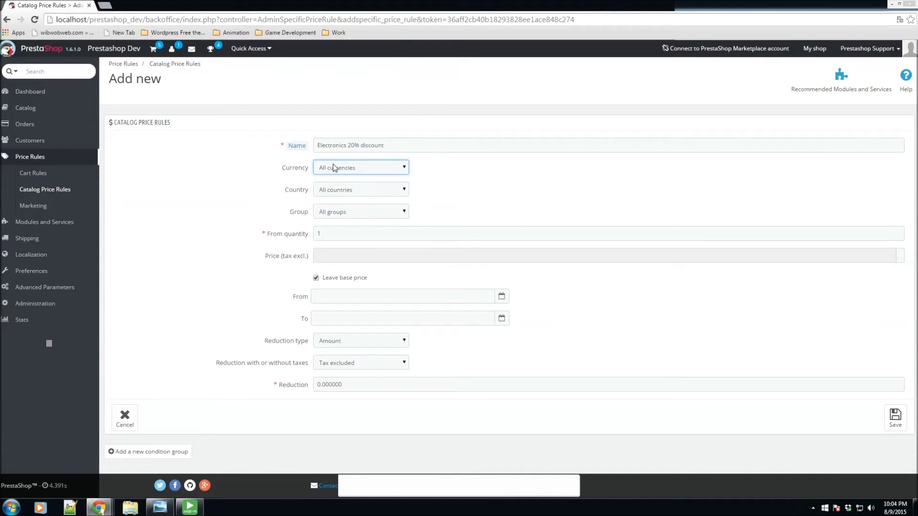
left_click(337, 188)
left_click(338, 189)
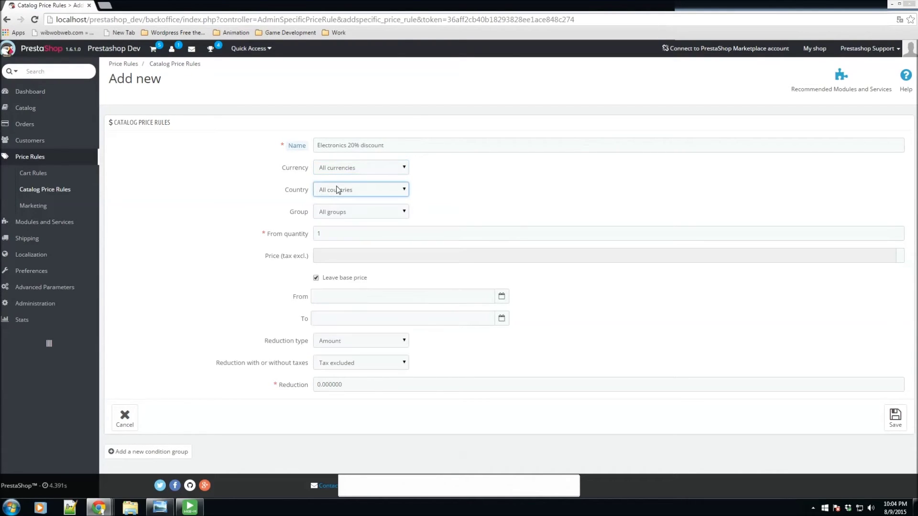
left_click(332, 215)
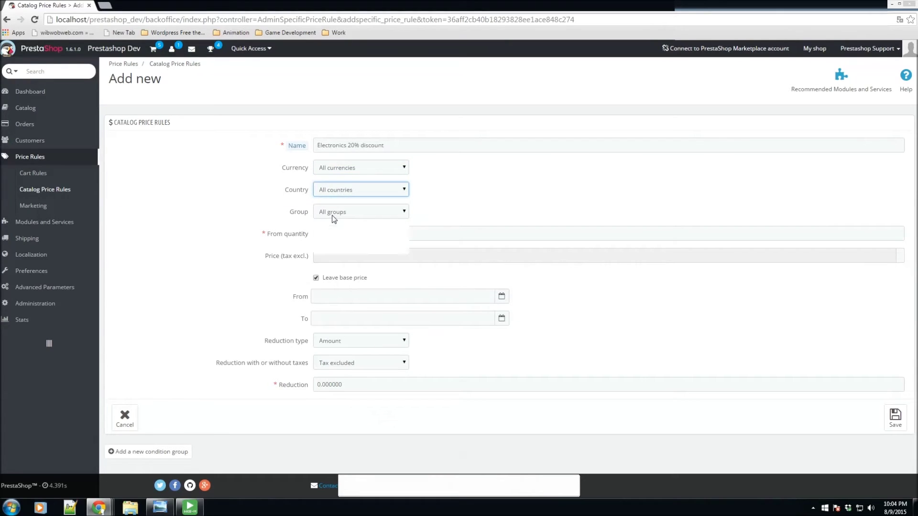
left_click(332, 216)
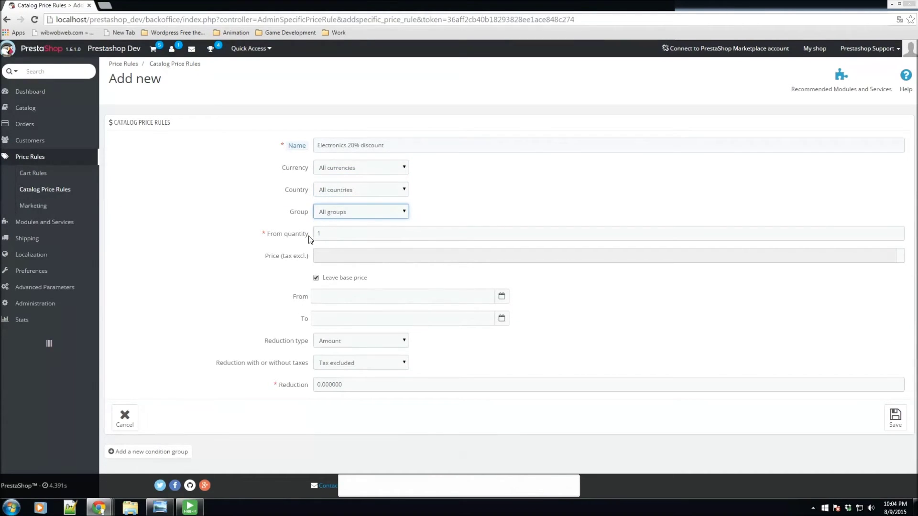
left_click_drag(284, 235, 293, 235)
triple_click(296, 234)
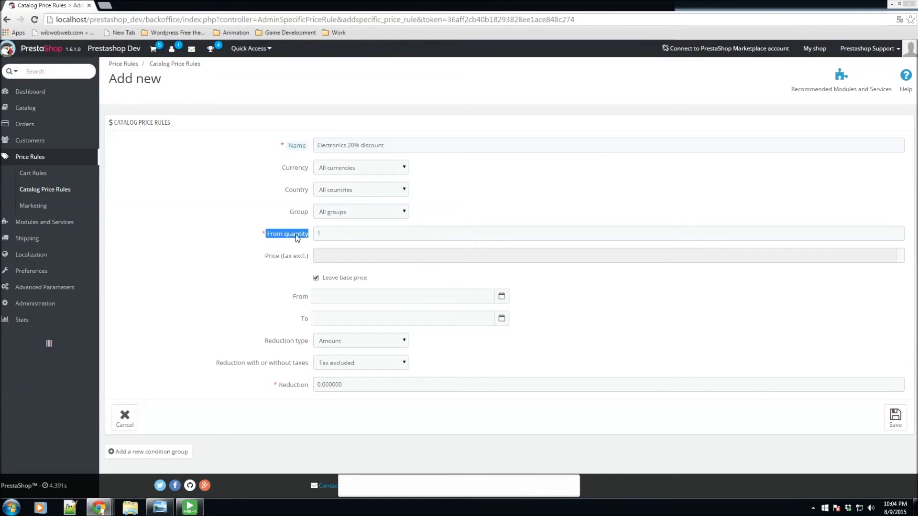
left_click(296, 235)
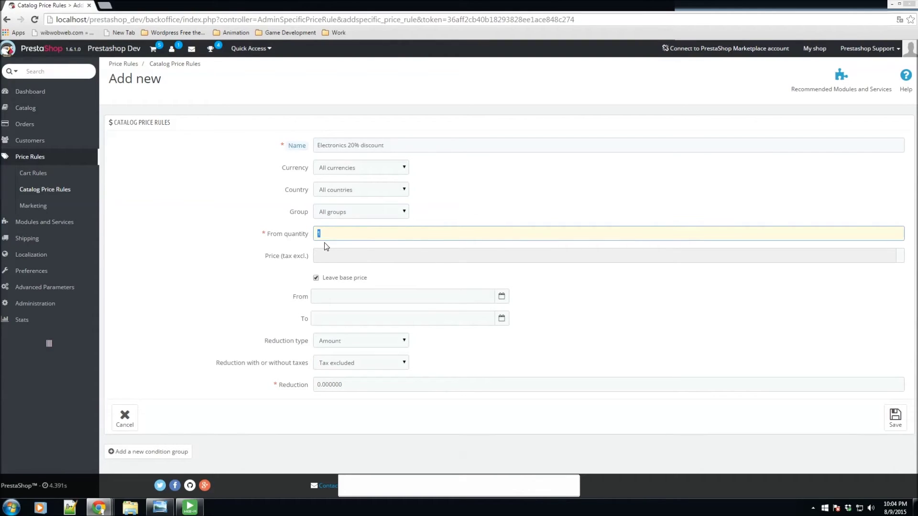
left_click(219, 257)
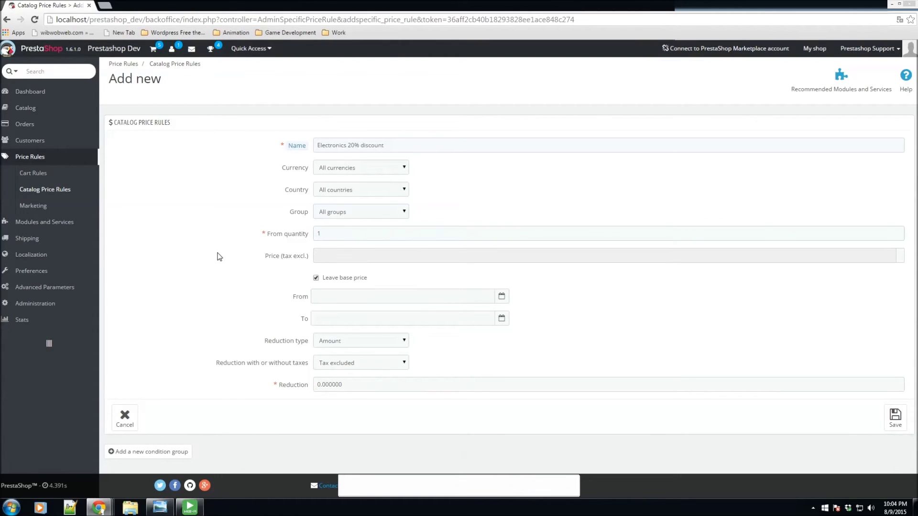
left_click(290, 234)
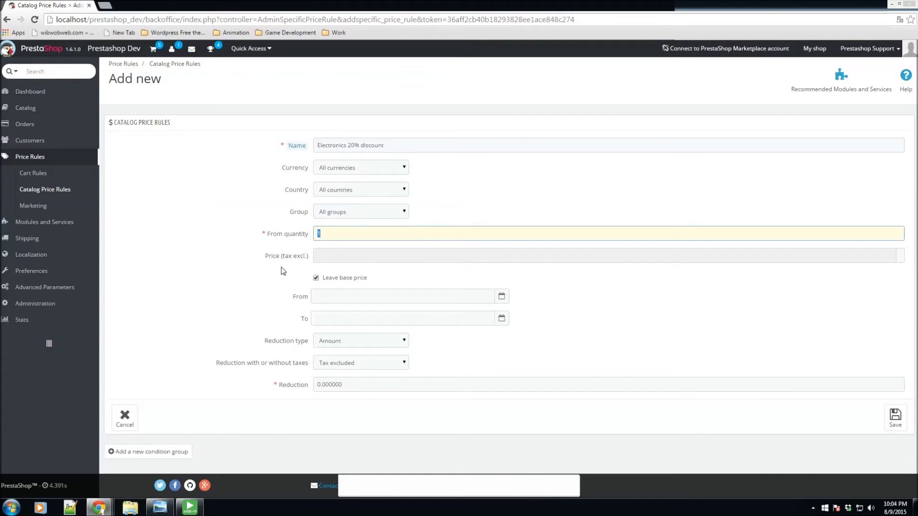
left_click(316, 278)
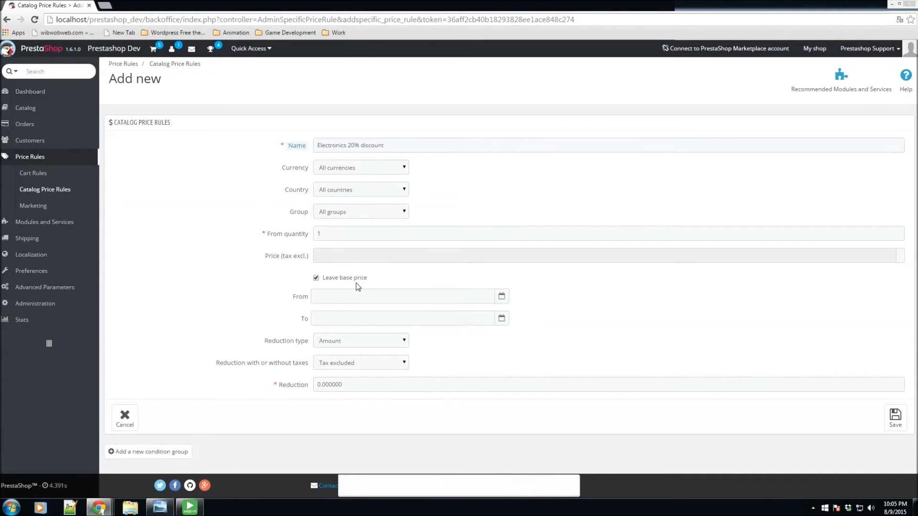
Step: Limit the rule to the Customer group, keeping From quantity 1 and no start date
left_click(344, 215)
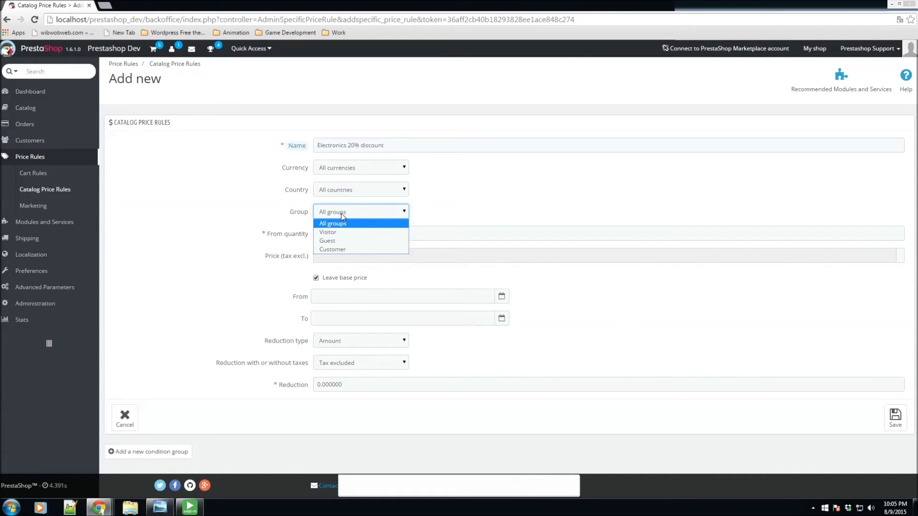
left_click(330, 249)
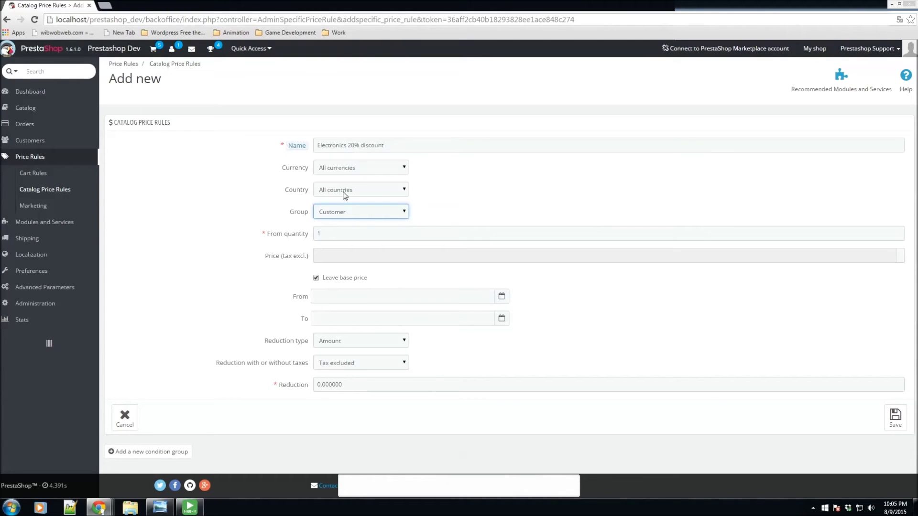
left_click(293, 231)
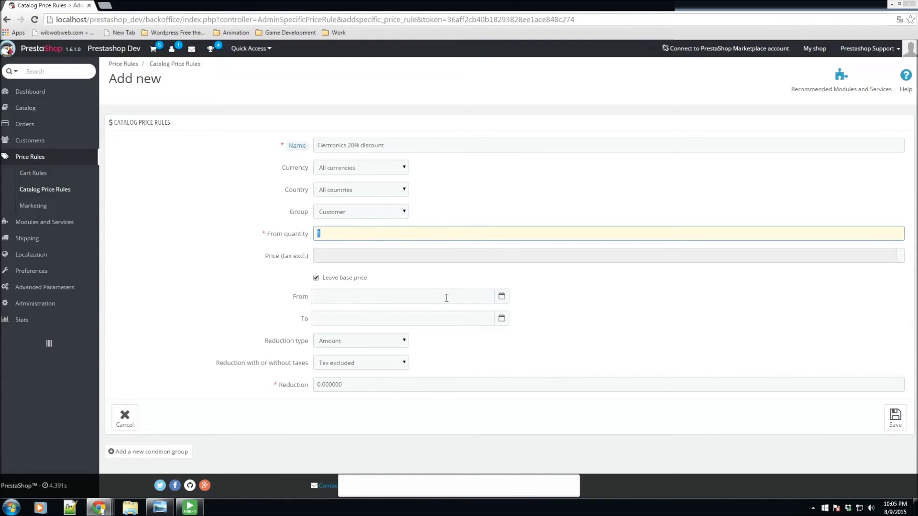
left_click(364, 296)
left_click(297, 303)
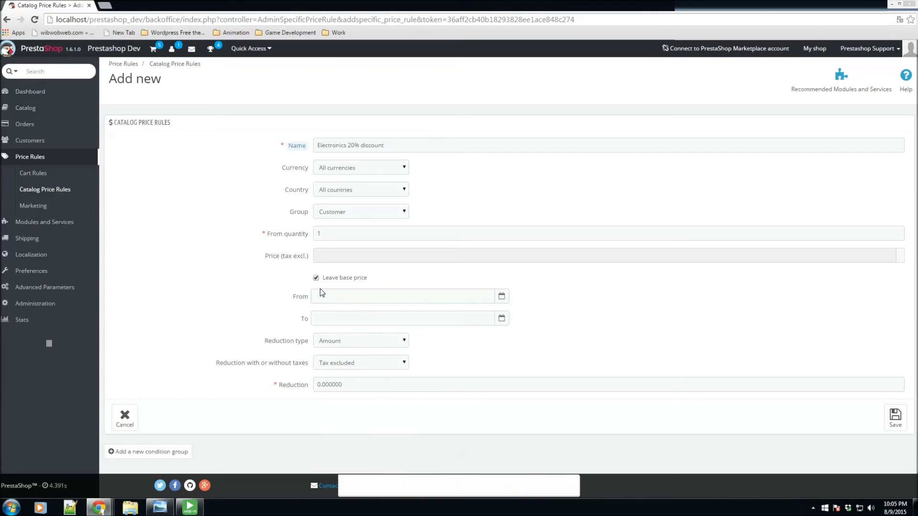
left_click(328, 344)
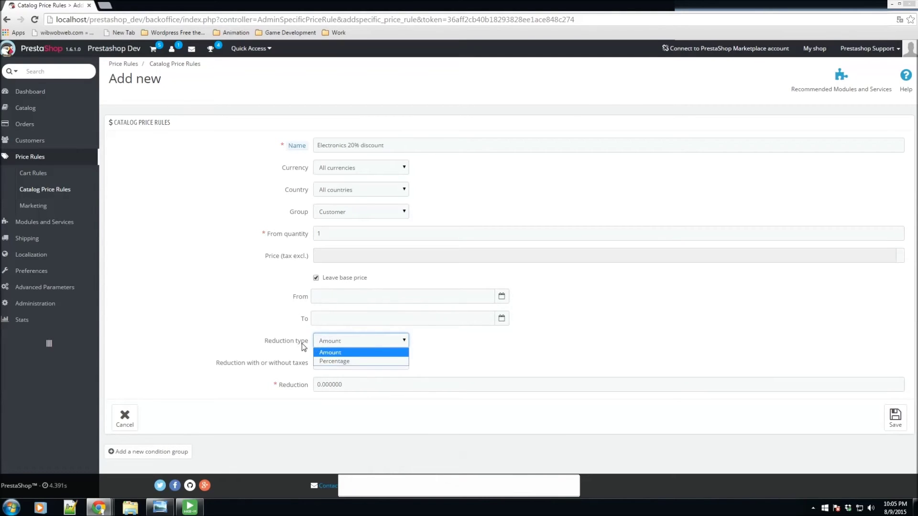
Step: Set a tax-excluded Percentage reduction of 20 and save the catalog price rule
left_click(337, 361)
left_click(330, 344)
left_click(327, 352)
left_click(331, 341)
left_click(332, 362)
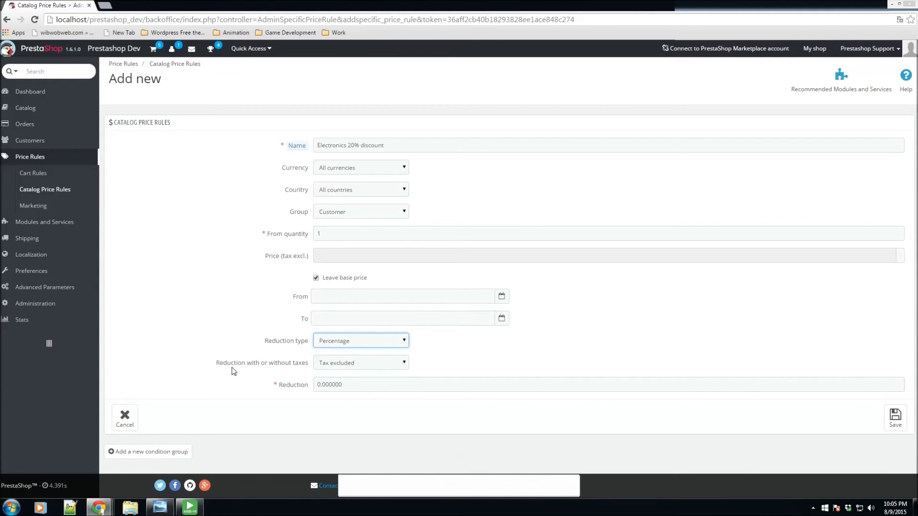
left_click(354, 366)
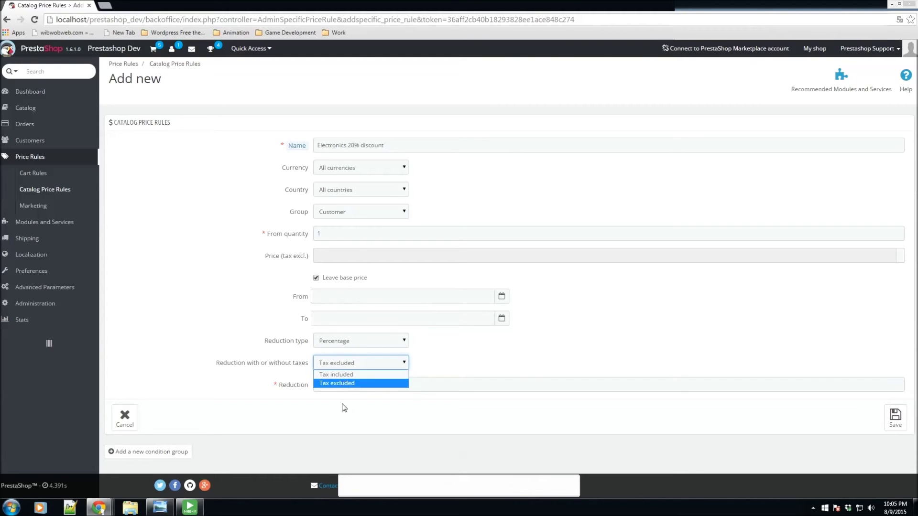
left_click(339, 385)
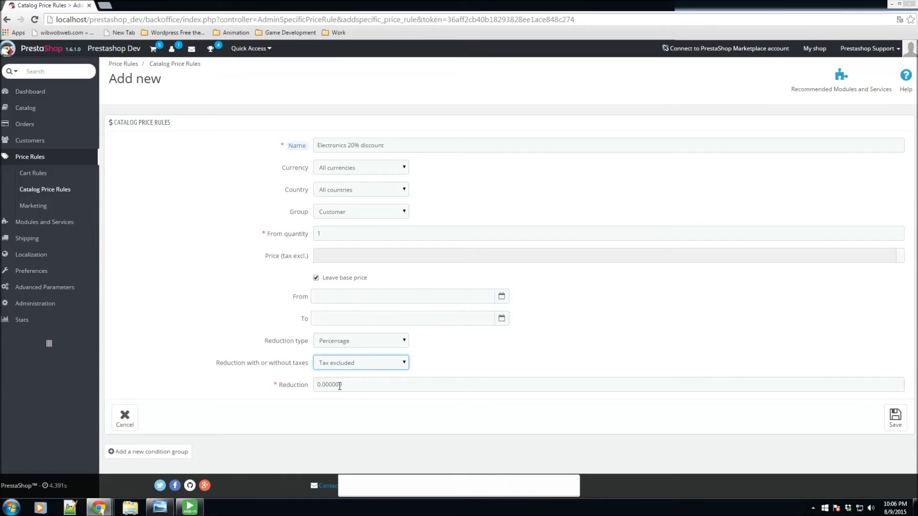
key("Tab")
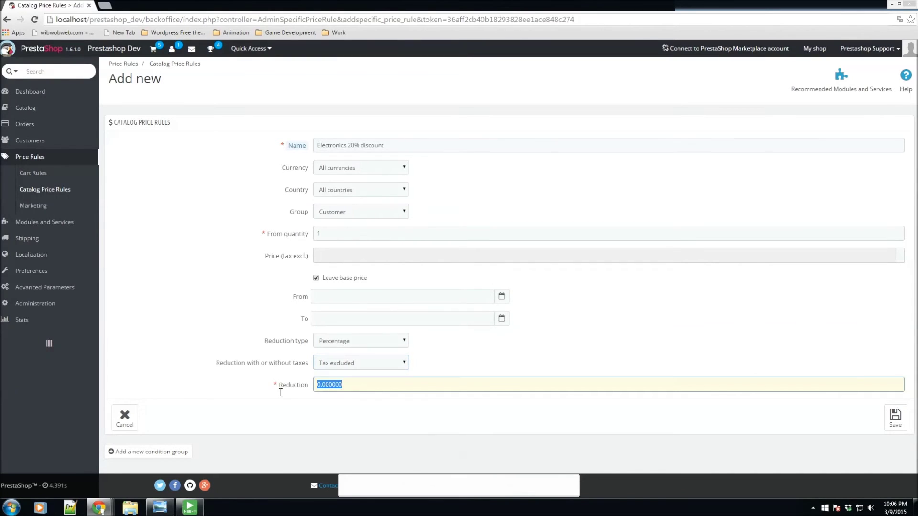
type("10")
left_click_drag(345, 383, 295, 379)
left_click(890, 423)
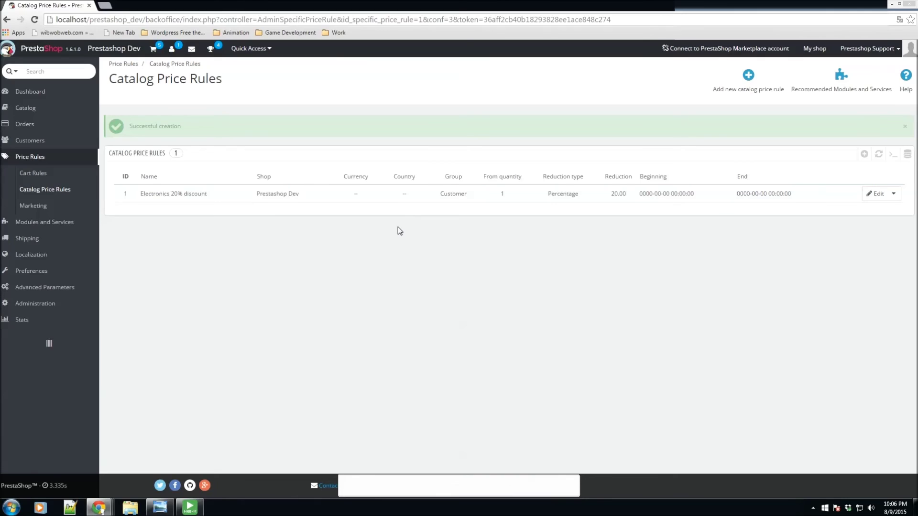
Step: Reopen the saved Electronics 20% discount rule for editing from the list
left_click(877, 195)
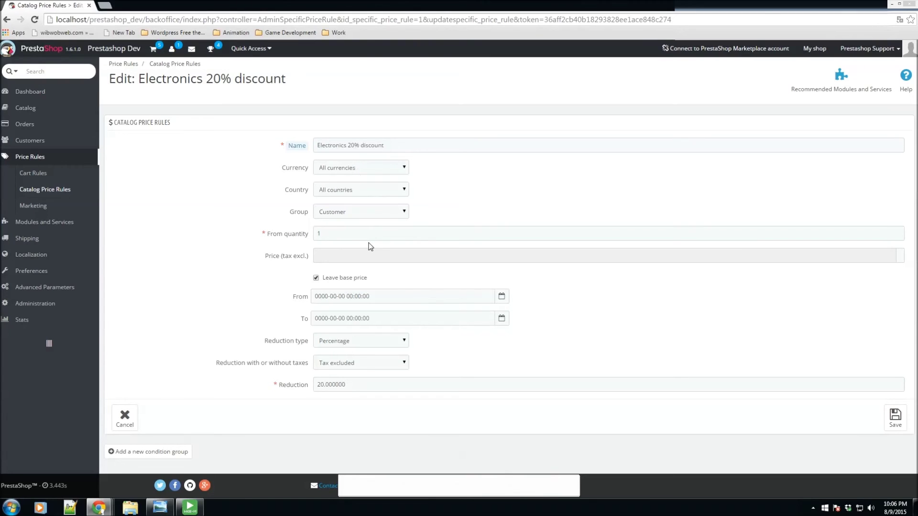
Step: Add a new condition group and choose Futurama from the Conditions Category dropdown
left_click(148, 452)
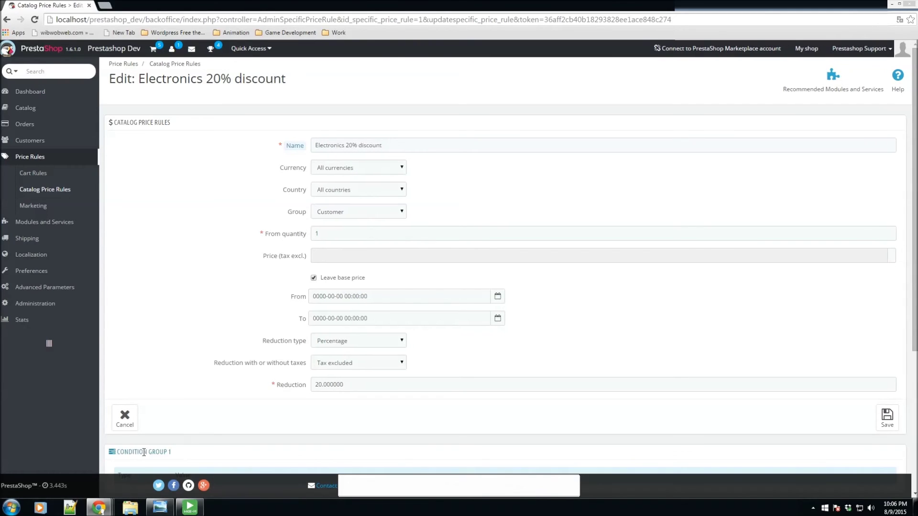
scroll(249, 398, "down", 4)
scroll(256, 397, "down", 1)
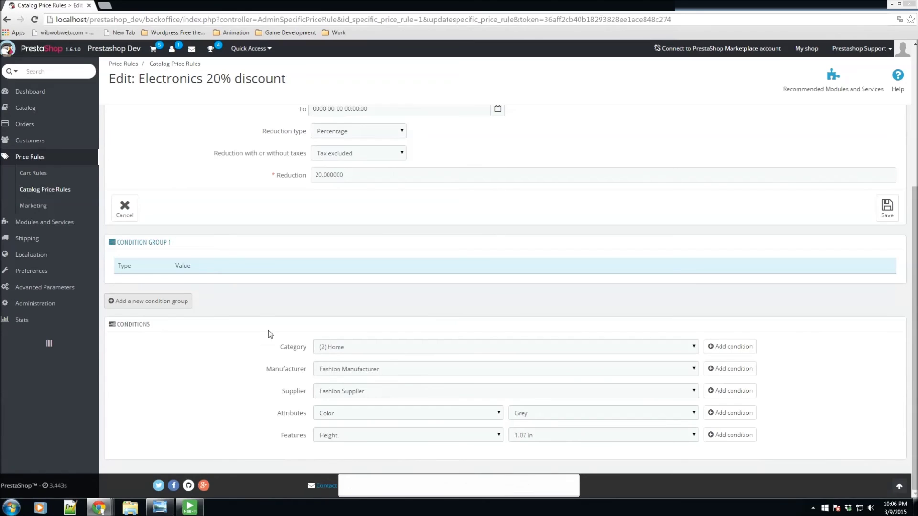
scroll(259, 319, "up", 1)
scroll(258, 319, "up", 2)
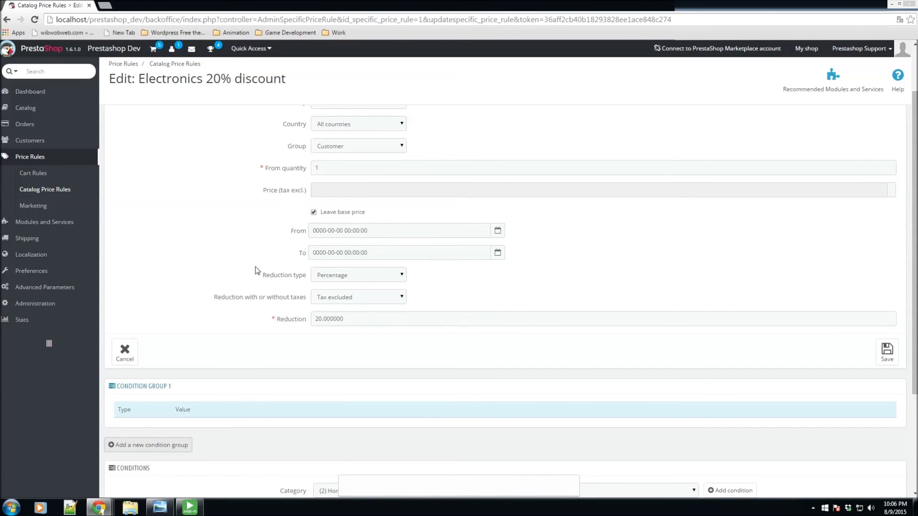
scroll(230, 287, "down", 3)
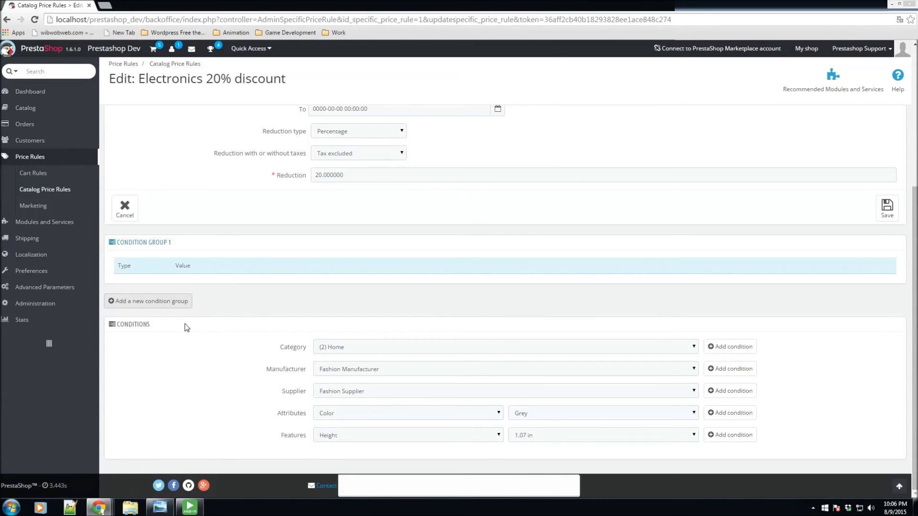
left_click(368, 350)
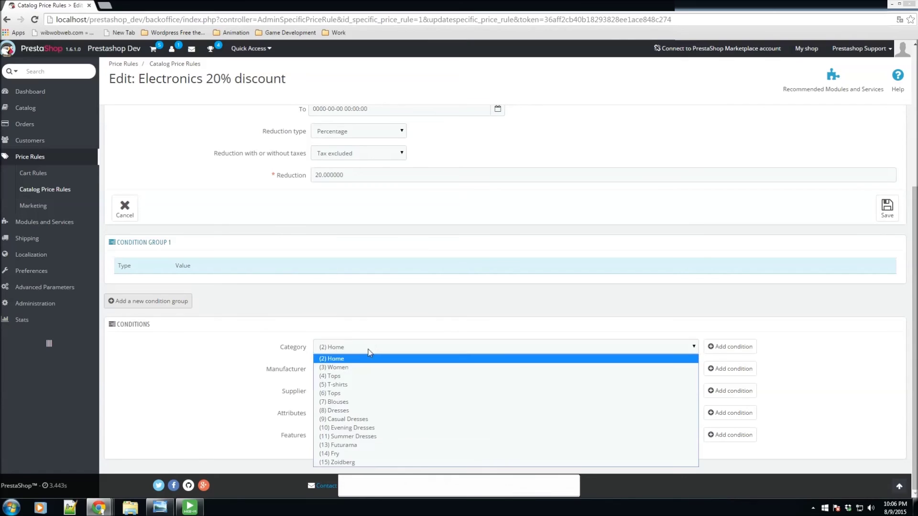
left_click(334, 445)
Step: Rename the rule from 'Electronics 20% discount' to 'Futuruama 20% discount'
scroll(345, 308, "up", 5)
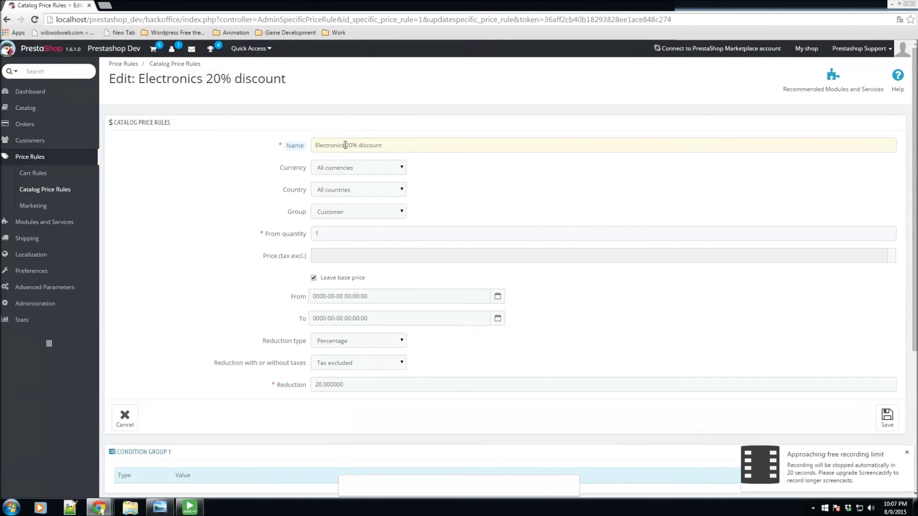
left_click_drag(345, 145, 255, 149)
type("Fturam")
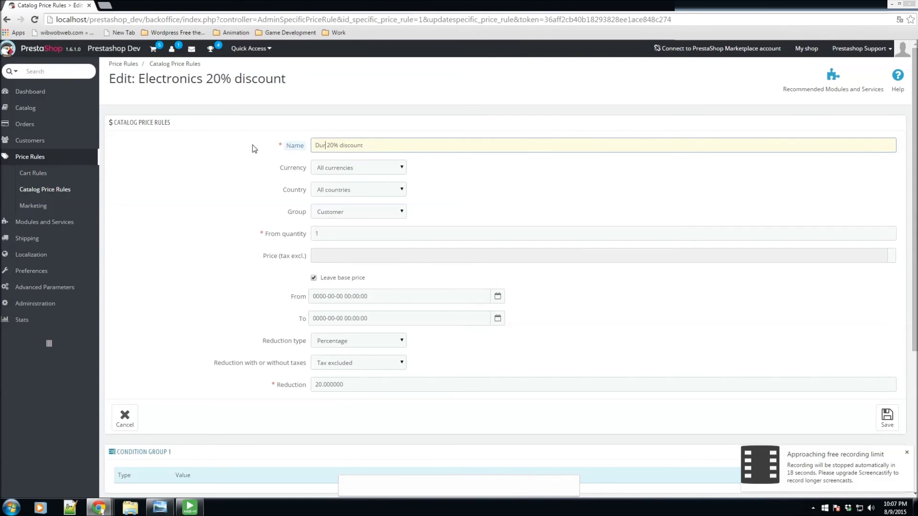
key("BackSpace")
key("BackSpace")
key("BackSpace")
key("BackSpace")
key("BackSpace")
type("utruama")
Step: Add a Category condition for (13) Futurama to Condition group 1
scroll(467, 221, "down", 5)
scroll(464, 223, "up", 5)
scroll(464, 223, "down", 5)
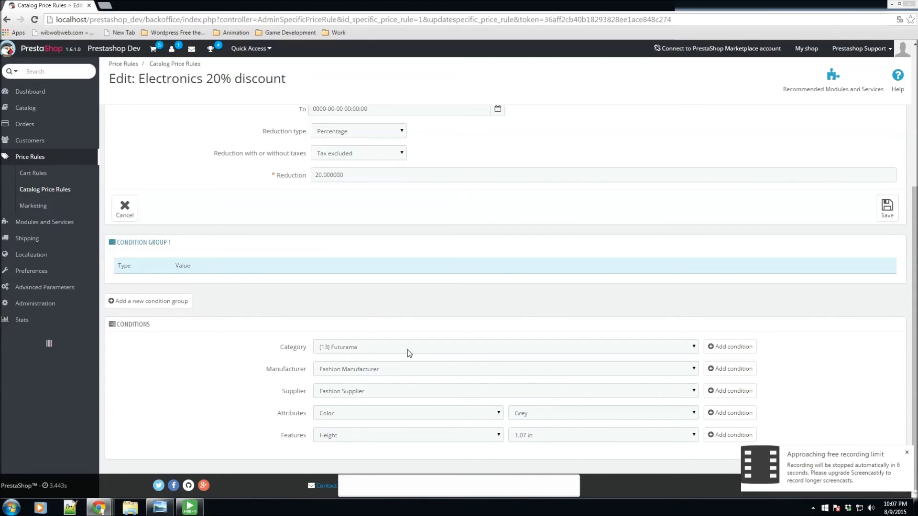
left_click(382, 347)
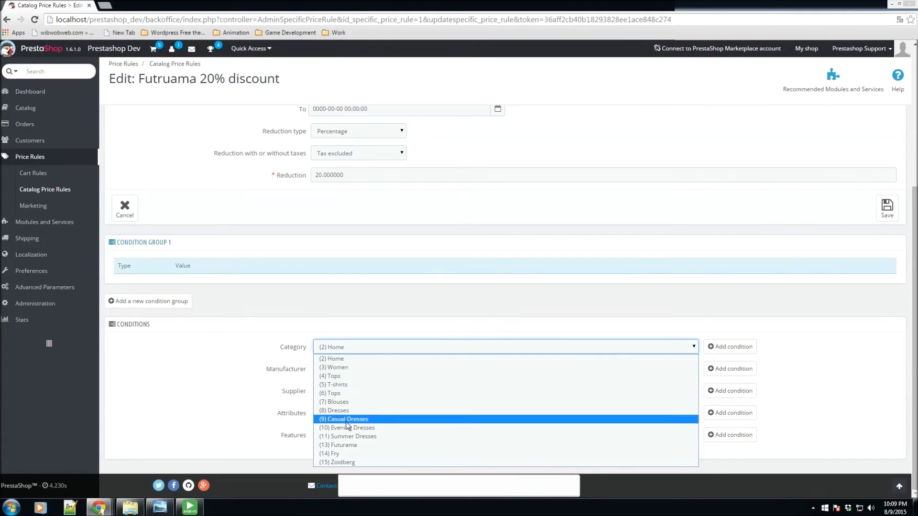
left_click(342, 445)
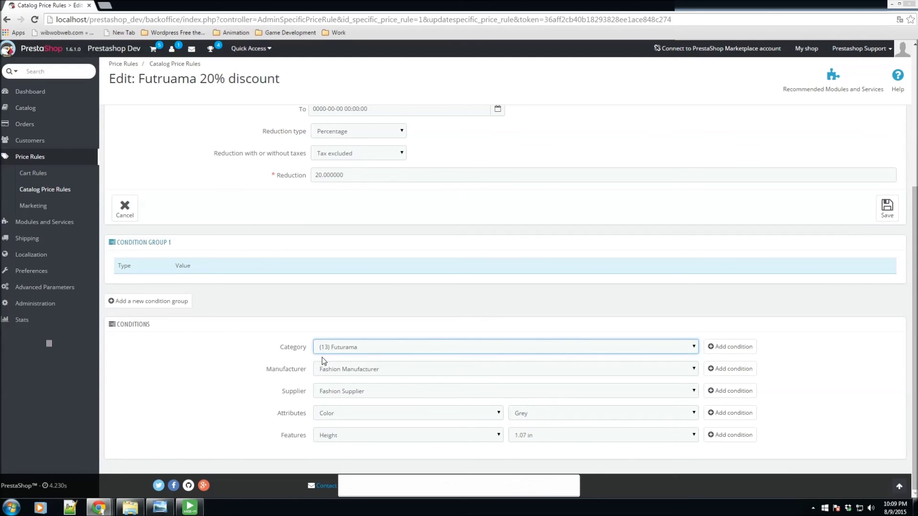
left_click(726, 353)
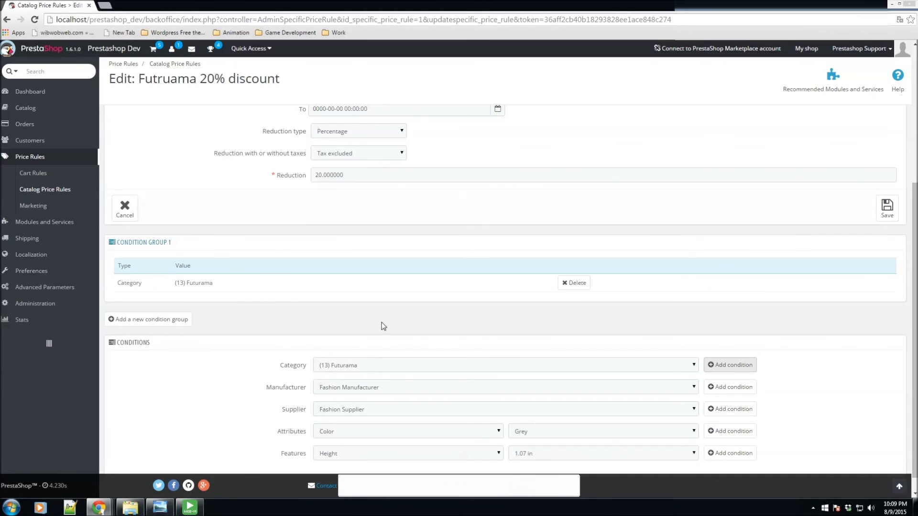
left_click_drag(230, 287, 114, 261)
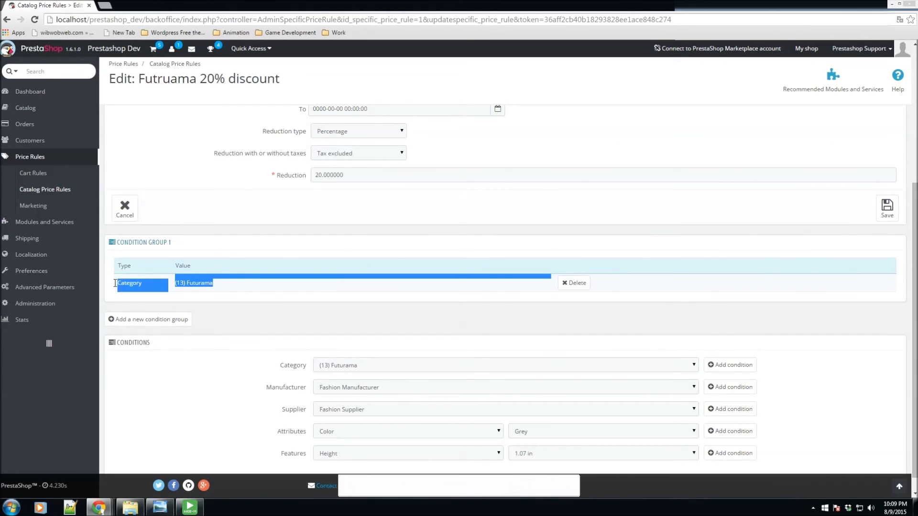
scroll(248, 330, "up", 2)
scroll(247, 330, "up", 3)
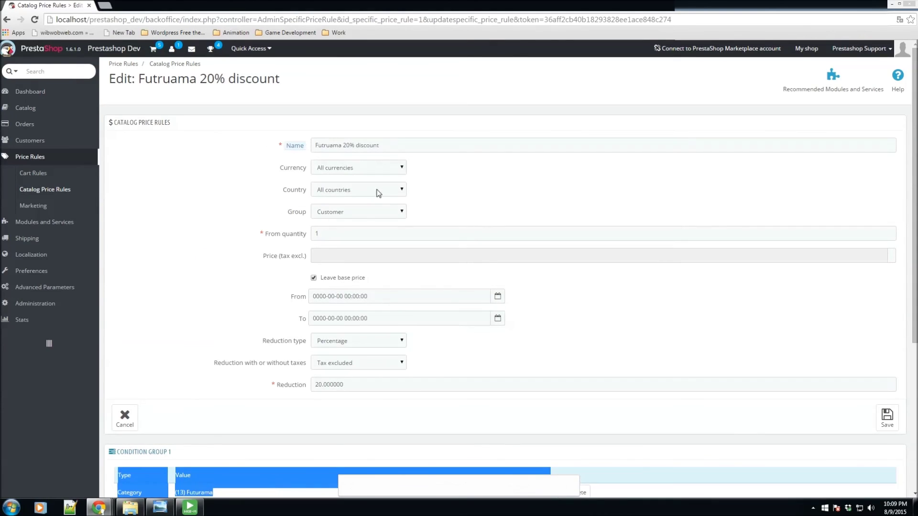
scroll(450, 265, "down", 5)
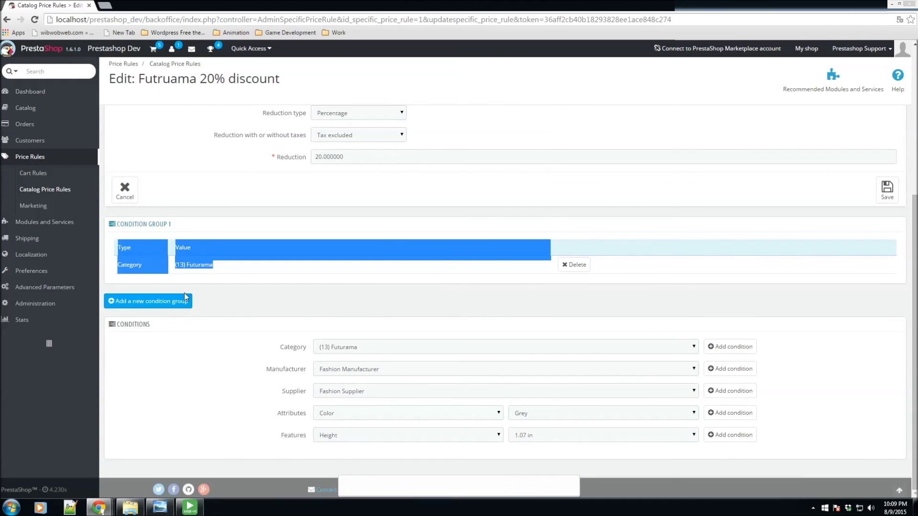
left_click(185, 293)
left_click_drag(226, 265, 115, 256)
scroll(278, 285, "up", 4)
scroll(415, 239, "up", 1)
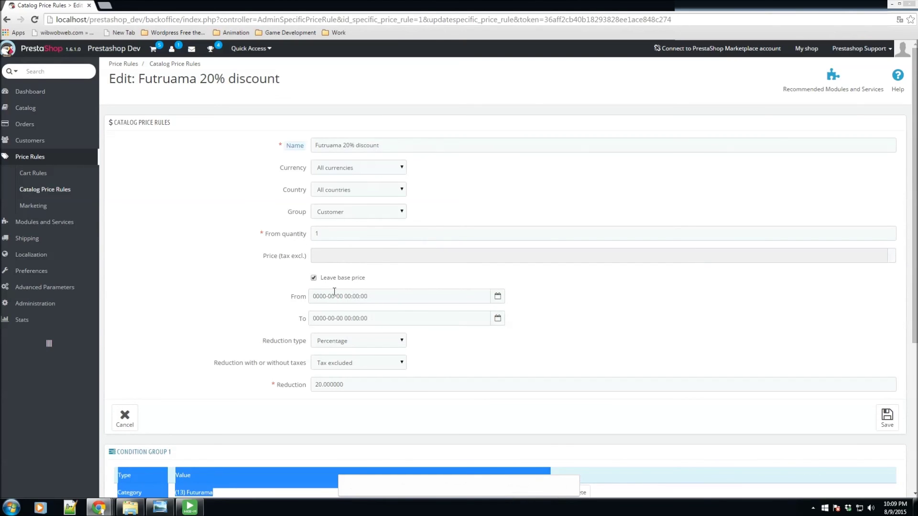
scroll(334, 291, "down", 4)
left_click_drag(228, 301, 251, 305)
scroll(251, 300, "down", 1)
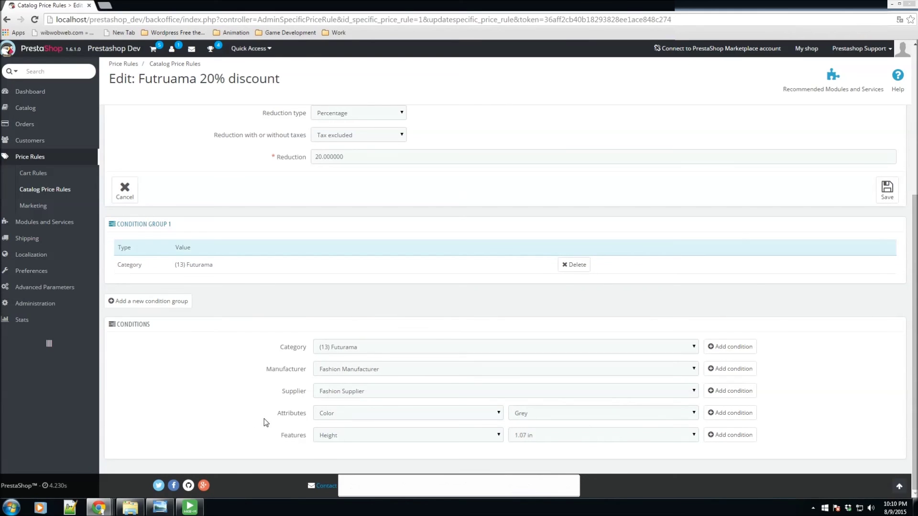
left_click(347, 373)
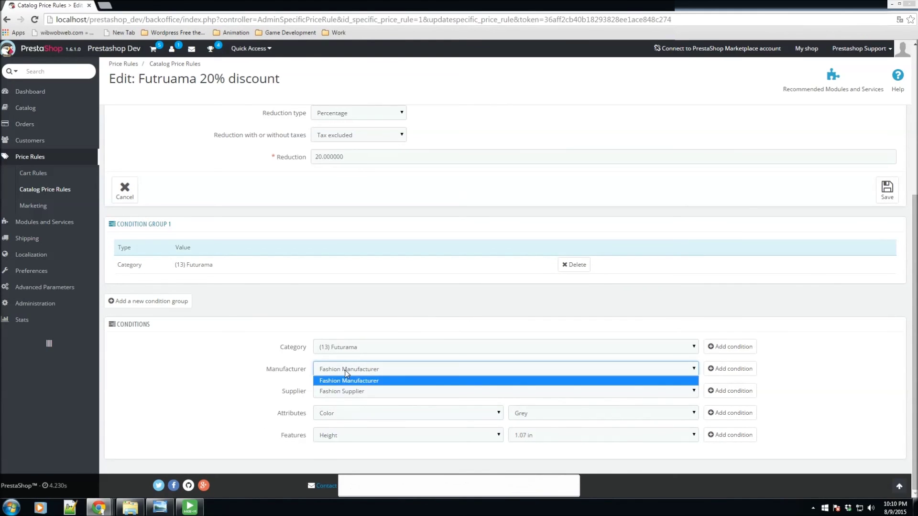
left_click(346, 373)
left_click(347, 373)
left_click(338, 382)
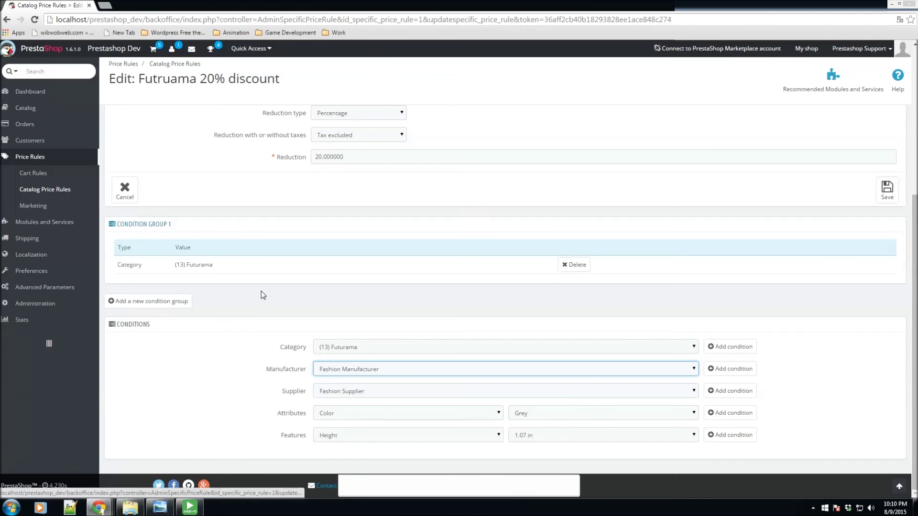
scroll(261, 291, "up", 4)
scroll(351, 342, "up", 1)
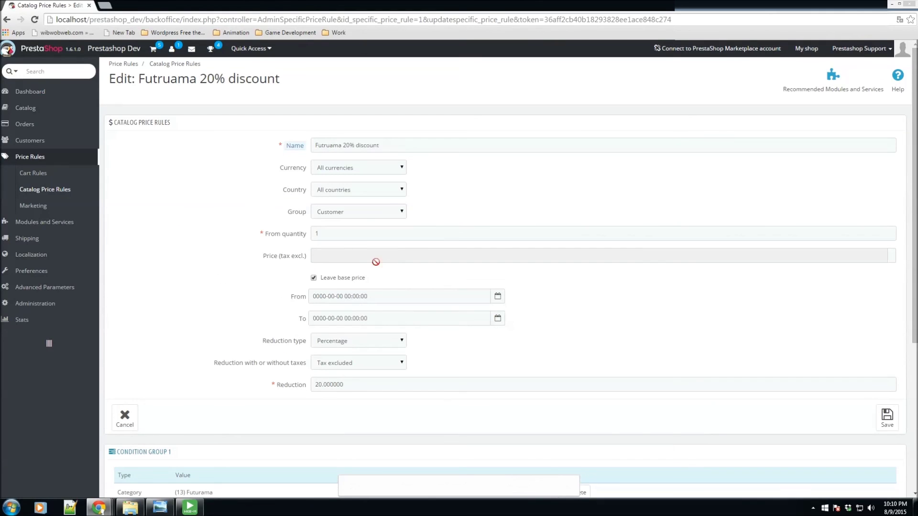
scroll(407, 364, "down", 5)
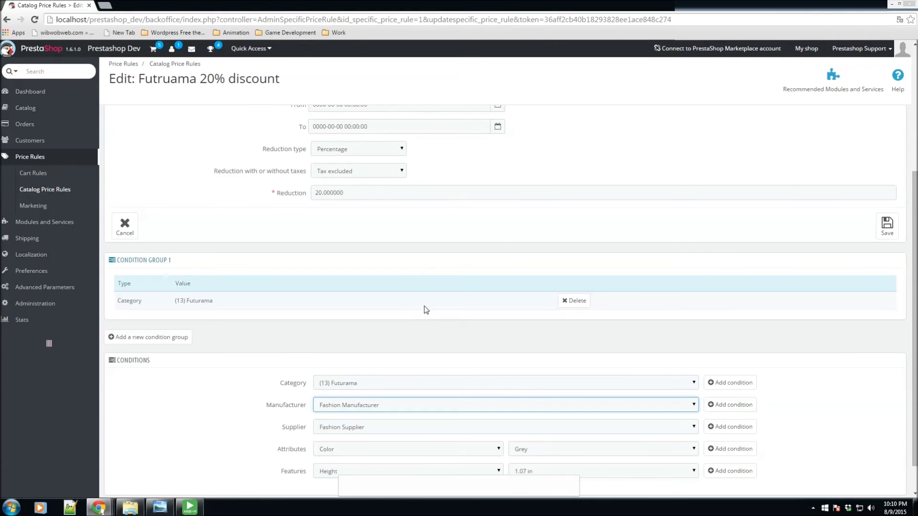
scroll(444, 300, "up", 5)
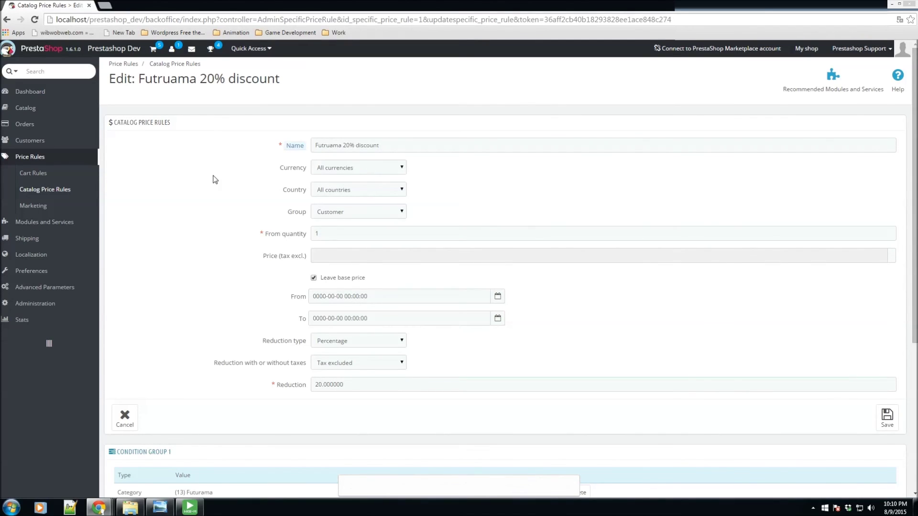
scroll(311, 333, "down", 5)
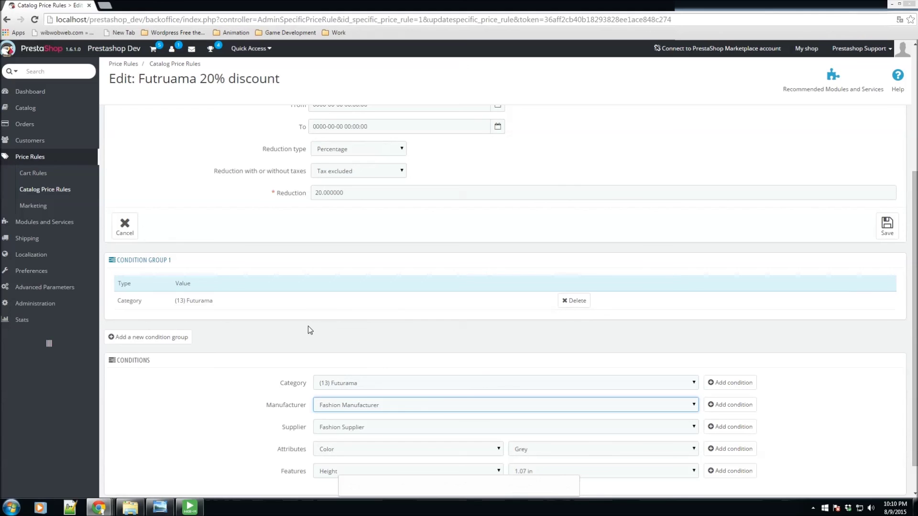
Step: Browse the Marketing modules list and bring up the Shopgate M-Commerce module details
left_click(44, 206)
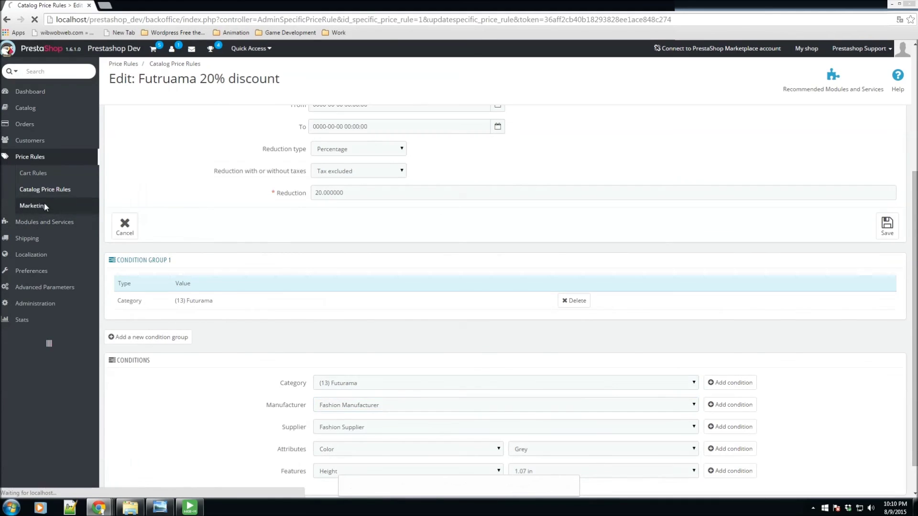
scroll(44, 205, "down", 3)
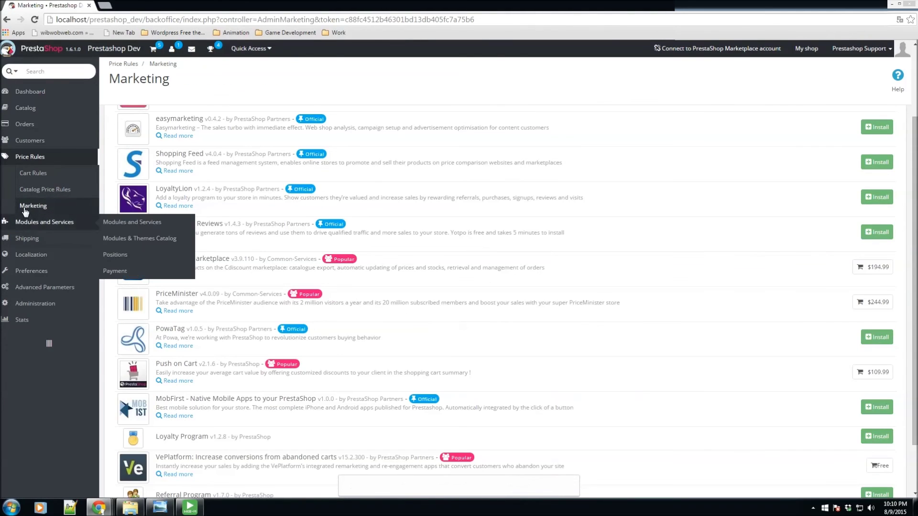
scroll(159, 211, "up", 3)
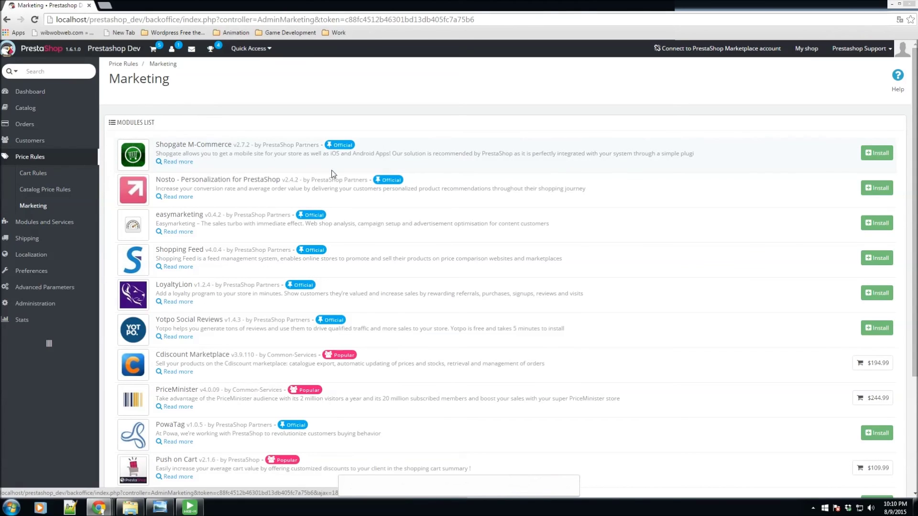
scroll(421, 204, "down", 5)
scroll(420, 201, "up", 5)
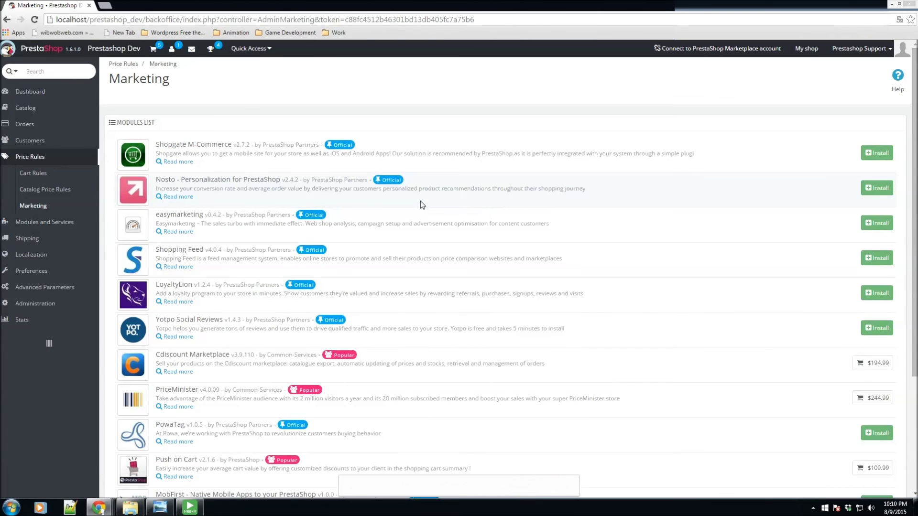
scroll(420, 201, "down", 2)
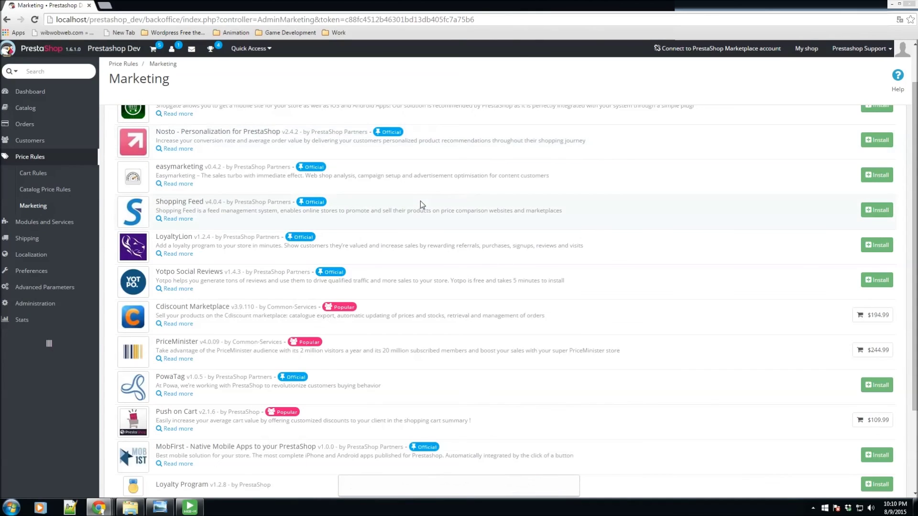
scroll(421, 201, "up", 2)
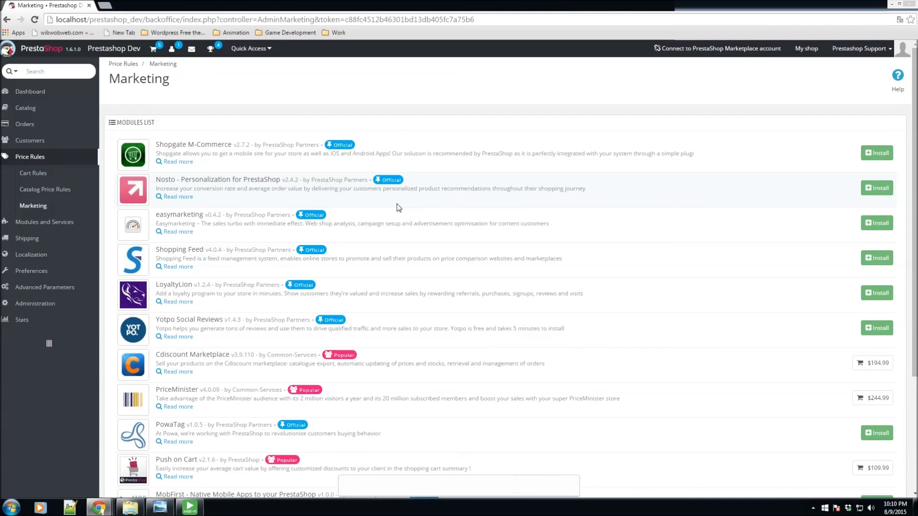
left_click(169, 163)
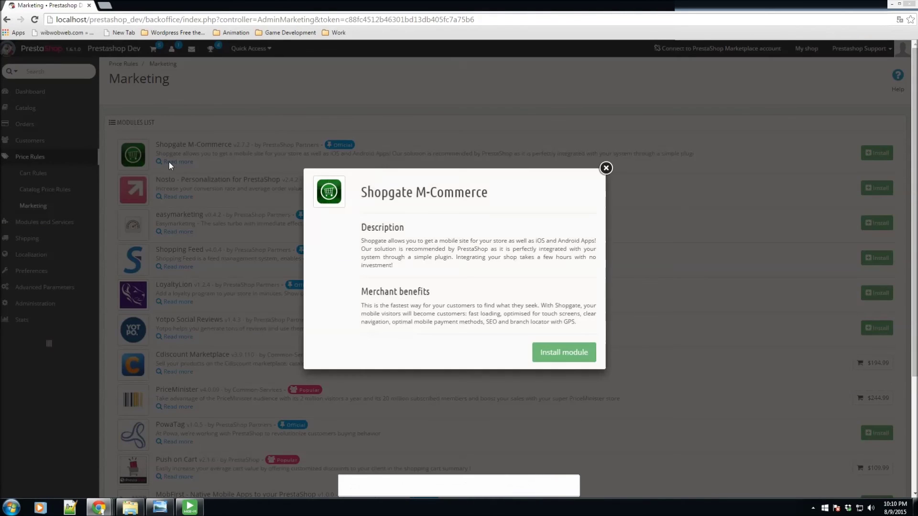
Step: Read the Shopgate M-Commerce description and merchant benefits, highlighting each passage in turn
scroll(443, 269, "down", 2)
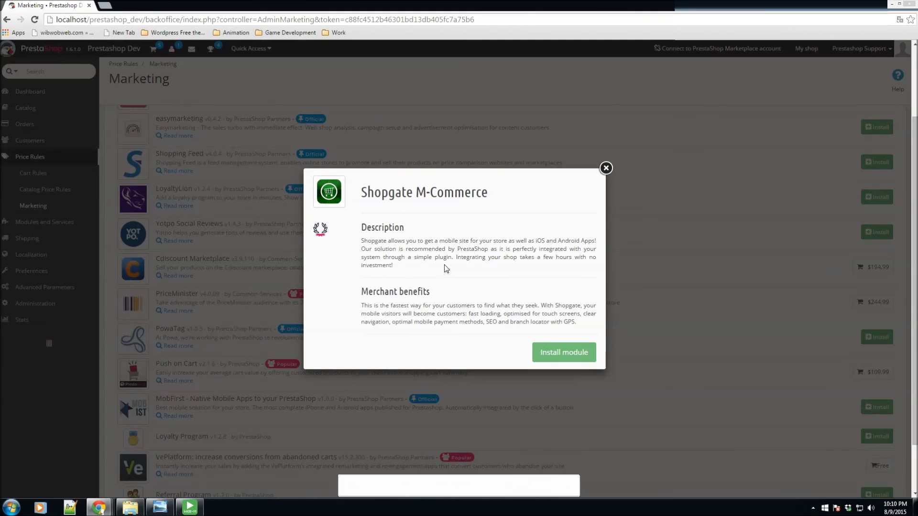
left_click_drag(413, 268, 360, 231)
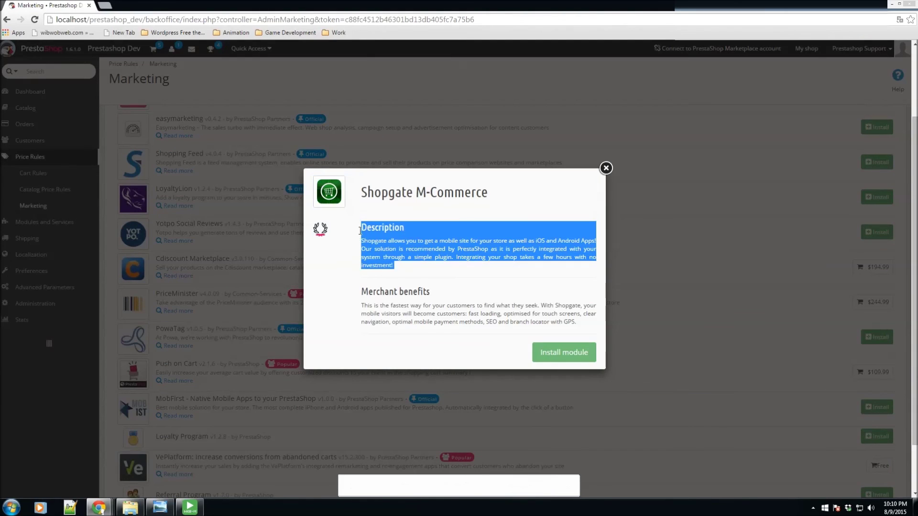
left_click(401, 255)
left_click_drag(585, 324, 362, 295)
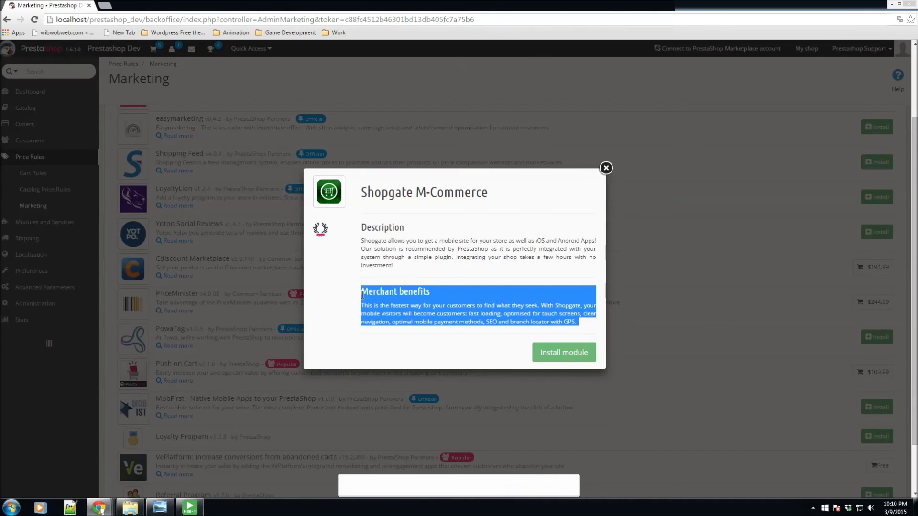
left_click(378, 301)
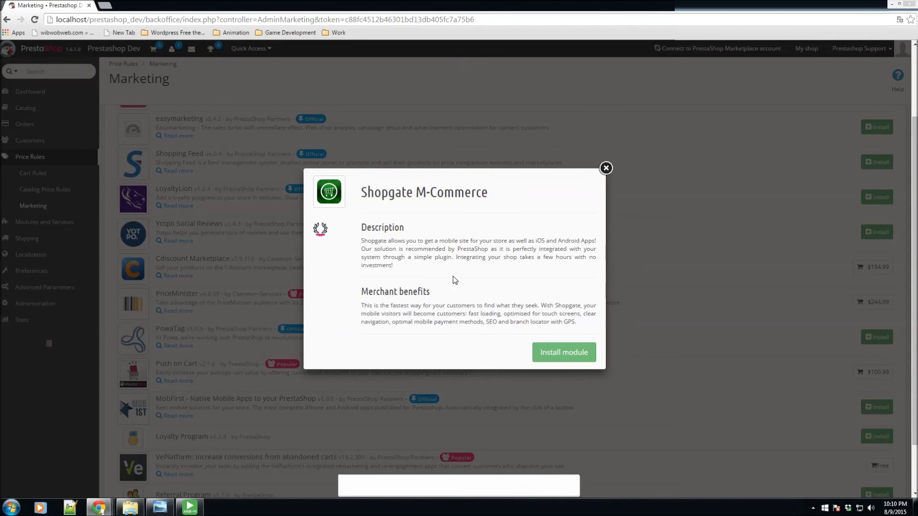